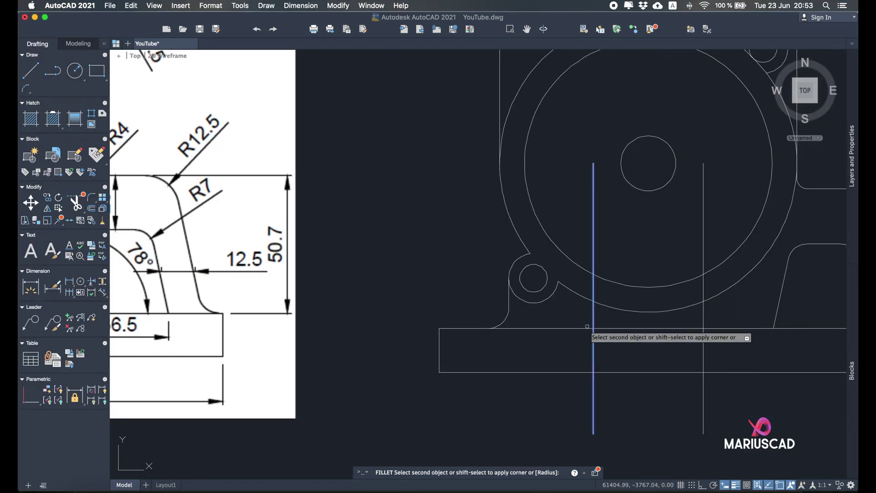
- Clear the leftover picks from earlier work and minimize the Preview reference drawing
left_click(588, 327)
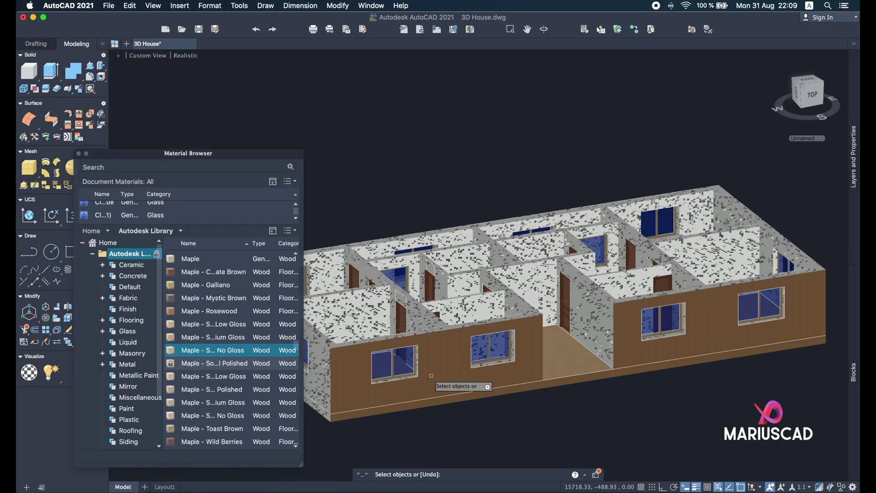
left_click(431, 376)
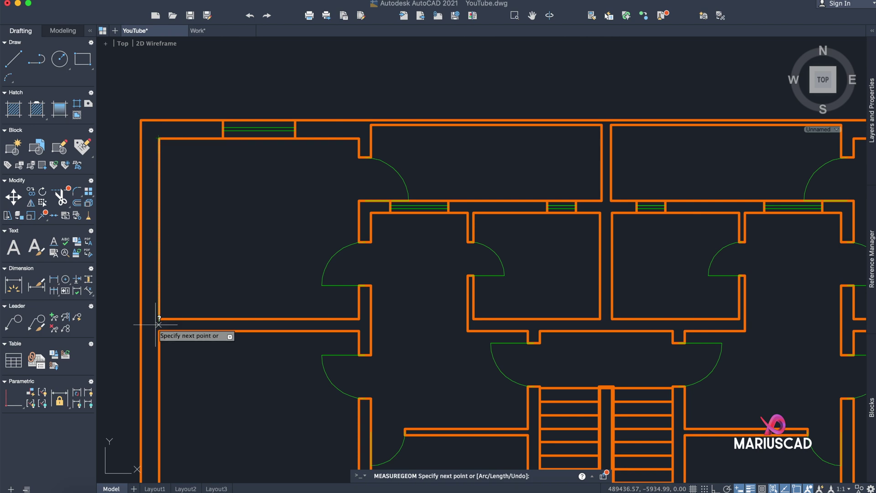
left_click(159, 318)
left_click(360, 319)
left_click(754, 384)
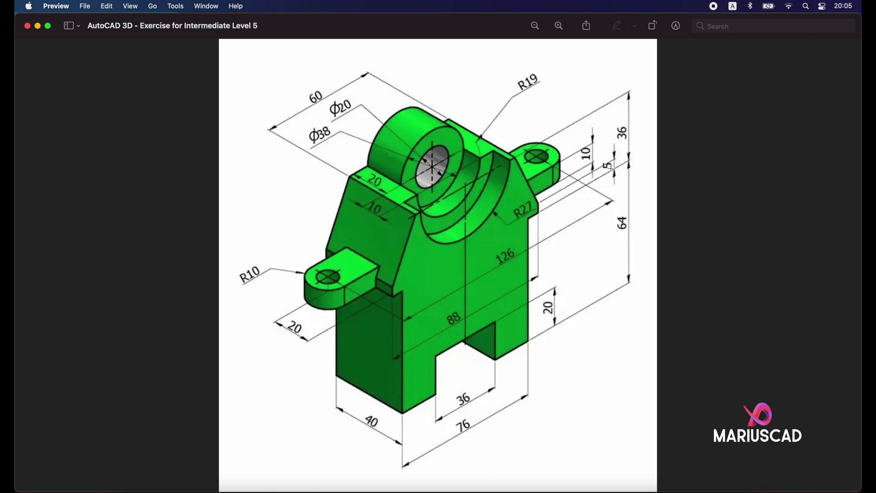
left_click(38, 27)
- Draw the 76-unit horizontal base line with LINE
left_click(507, 337)
type("line")
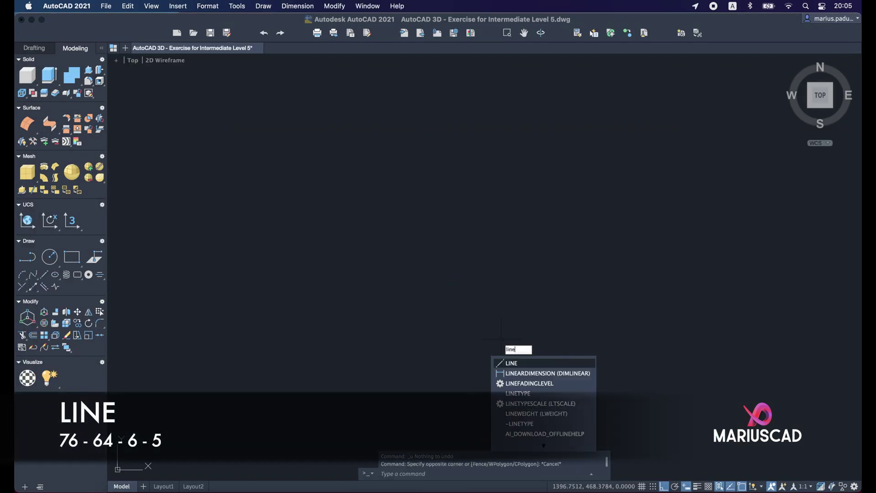
key("Return")
left_click(385, 340)
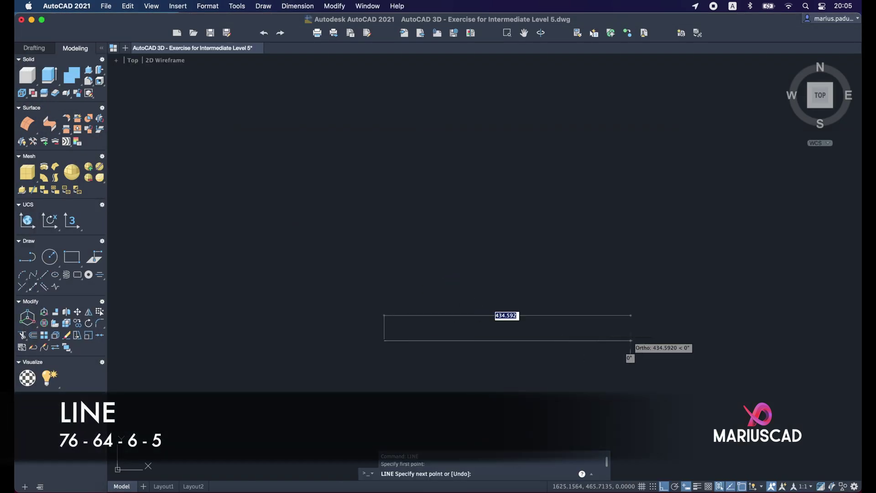
type("76")
key("Return")
- Continue the profile with a 64-unit upright, then 6 and 5 unit steps
scroll(398, 286, "up", 4)
type("64")
key("Return")
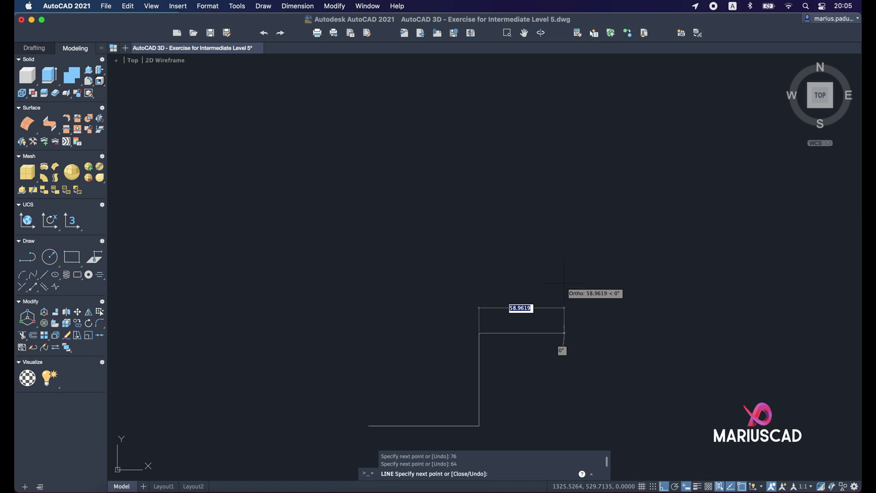
type("6")
key("Return")
type("5")
key("Return")
key("Escape")
middle_click_drag(617, 469, 636, 387)
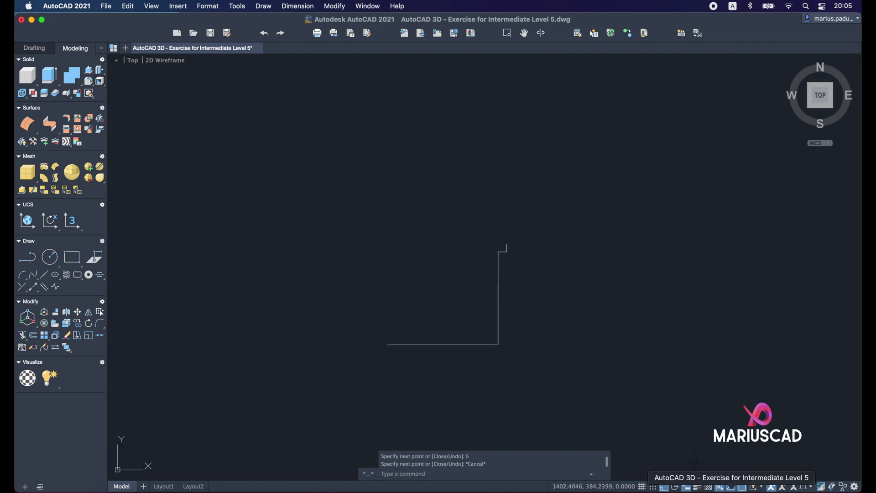
- Restore the Preview window with the dimensioned bracket reference drawing from the Dock
left_click(730, 482)
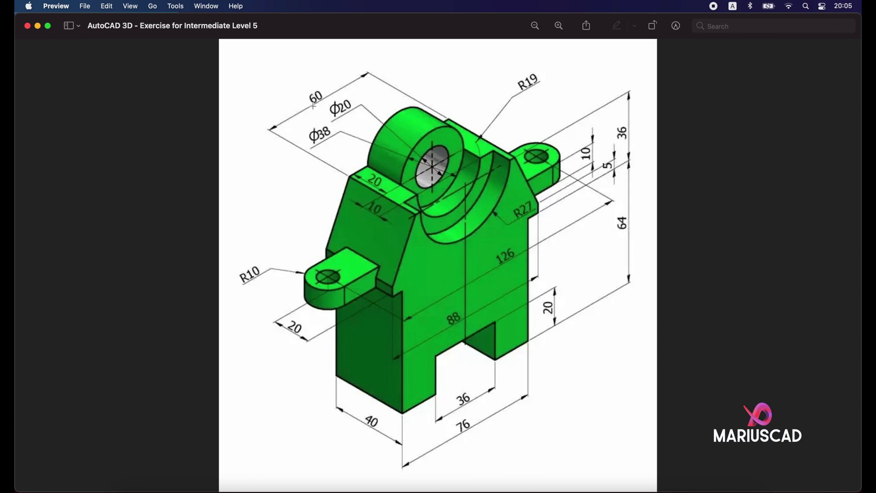
- Draw a 36-unit line upward from the top of the step
left_click(38, 26)
key("Escape")
type("LINE")
key("Return")
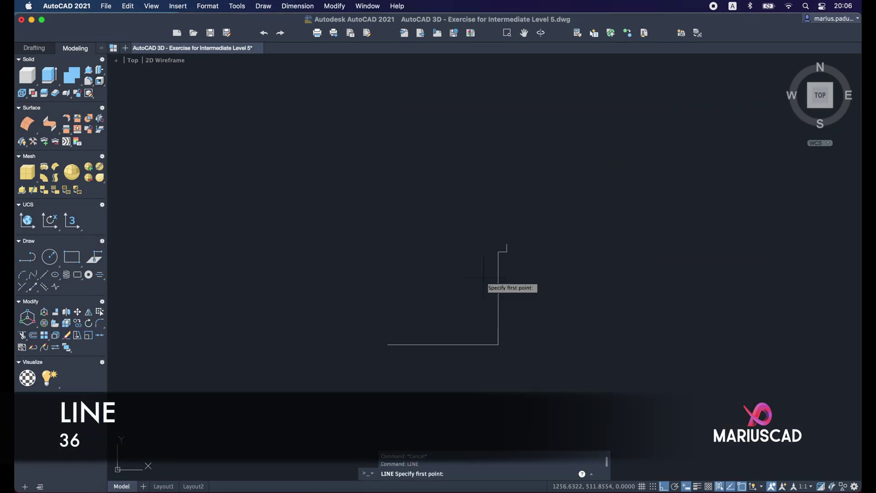
left_click(573, 266)
type("36")
key("Return")
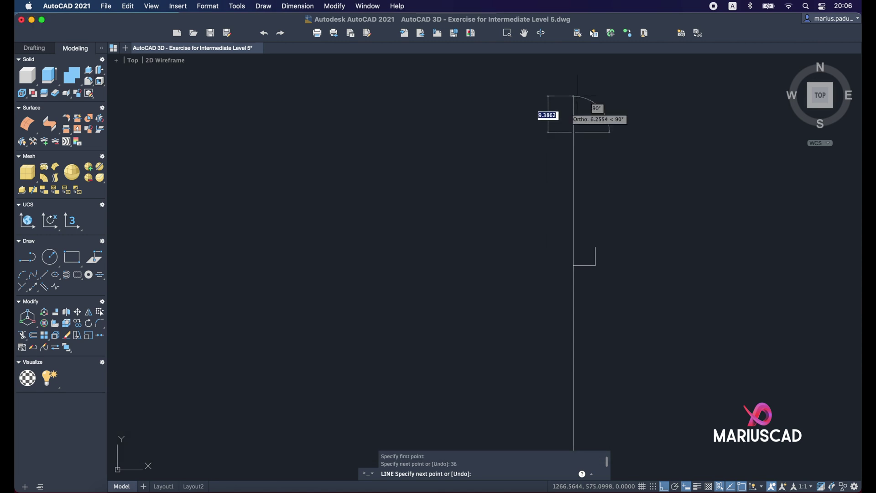
key("Escape")
- Add a separate 60-unit horizontal top line
scroll(603, 275, "down", 2)
type("line")
key("Return")
left_click(385, 258)
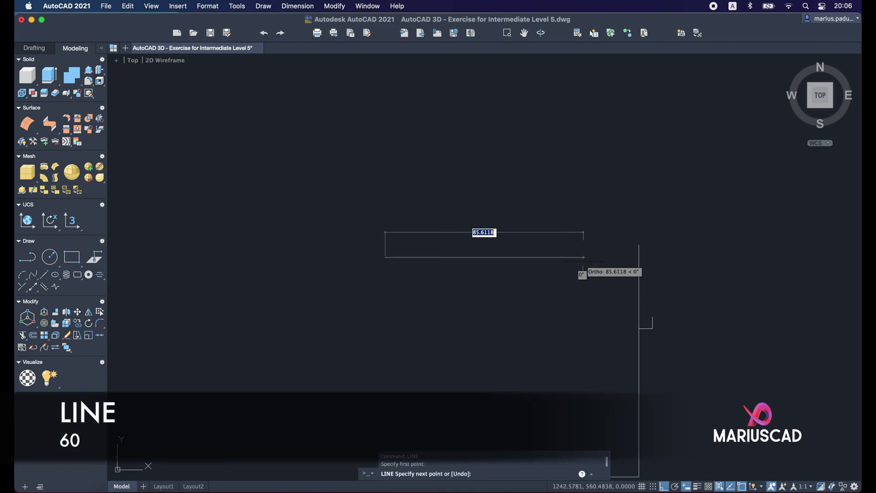
type("60")
key("Return")
key("Escape")
middle_click_drag(567, 250, 535, 143)
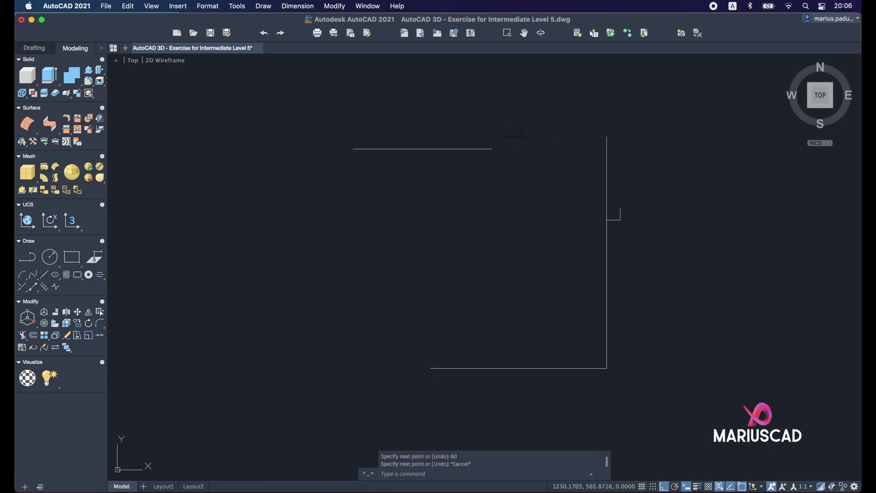
- Draw a 100-unit vertical centre line up from the base midpoint
type("l")
key("Return")
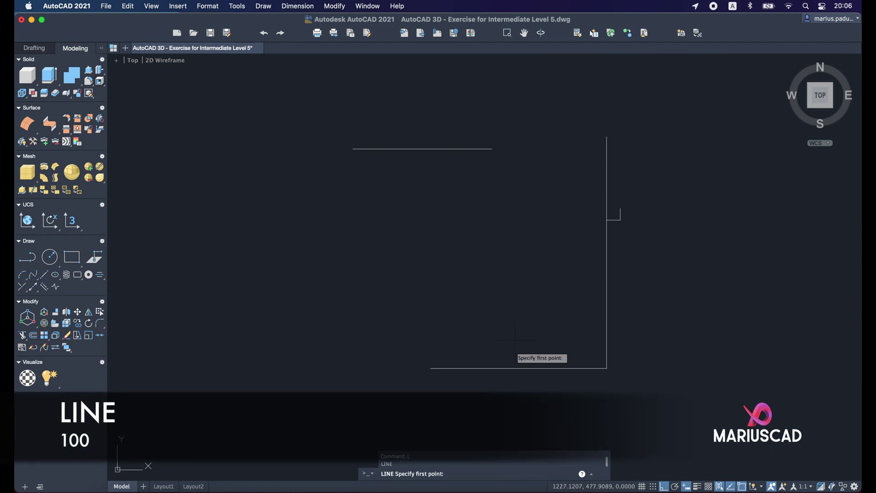
left_click(518, 368)
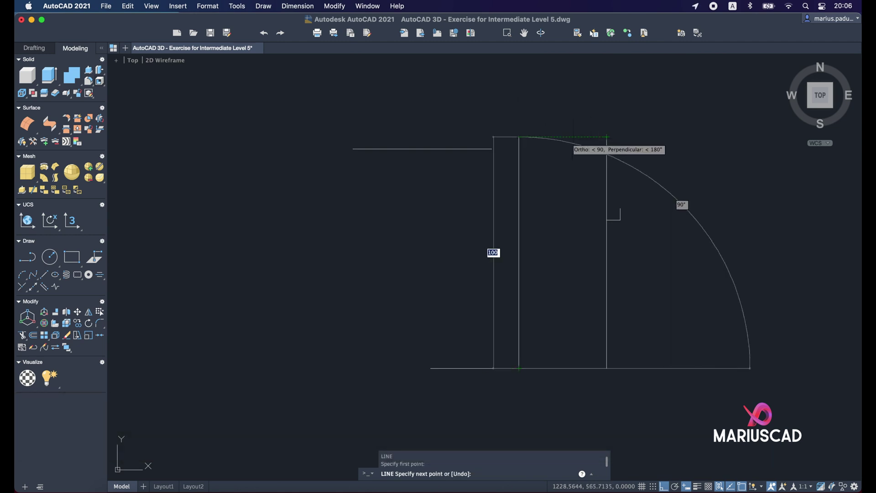
left_click(518, 137)
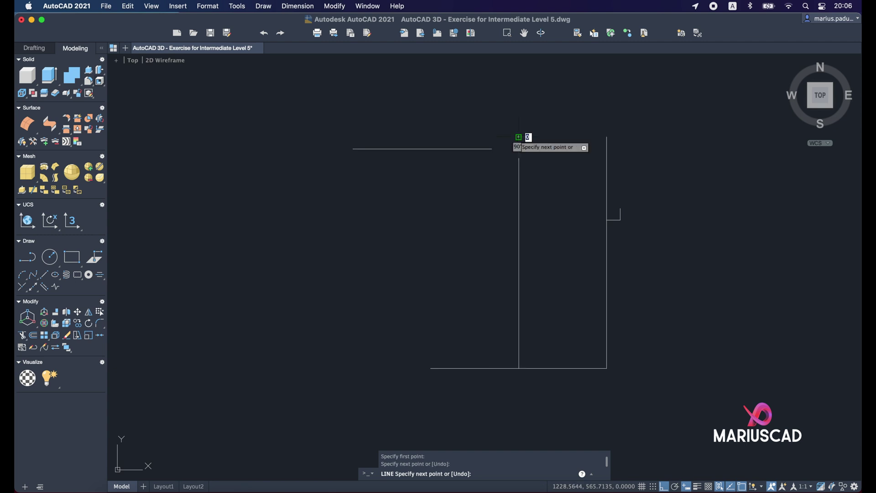
key("Escape")
- Move the 60-unit top line by its midpoint onto the centre line's top
left_click_drag(450, 164, 397, 112)
type("m")
key("Return")
left_click(422, 149)
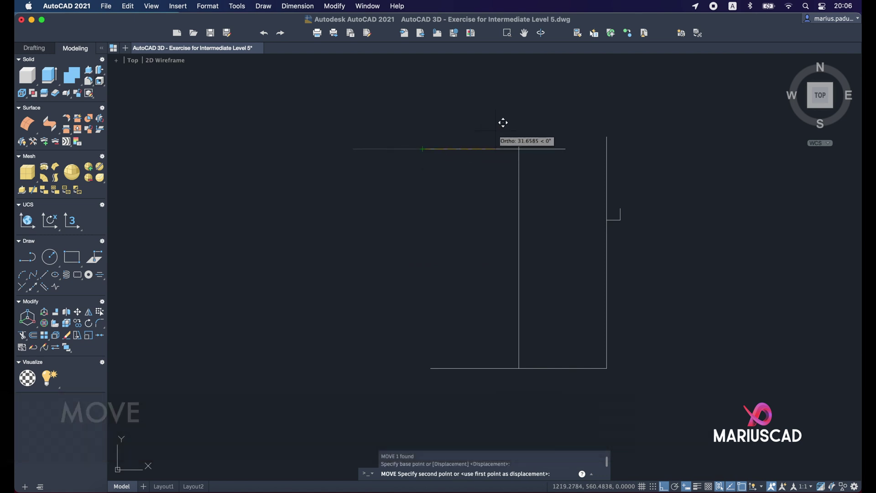
left_click(519, 137)
key("Escape")
key("Escape")
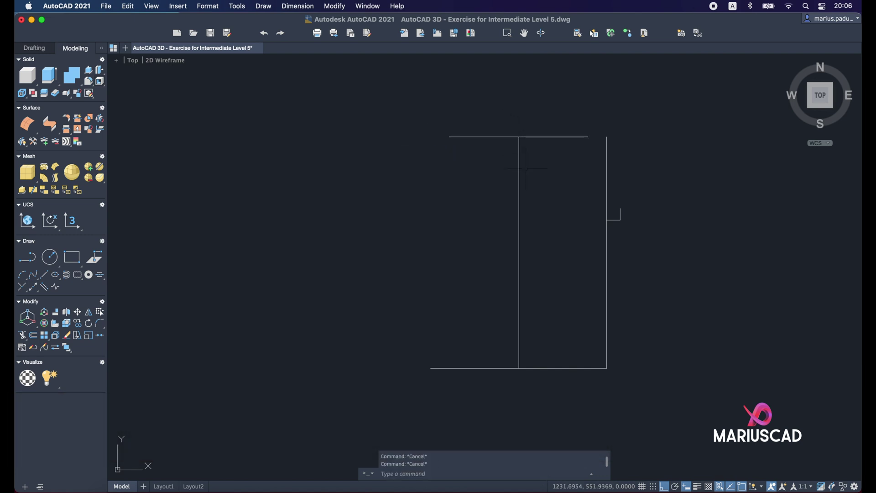
- Check the Object Snap settings with DS and close them unchanged
type("dse")
key("Return")
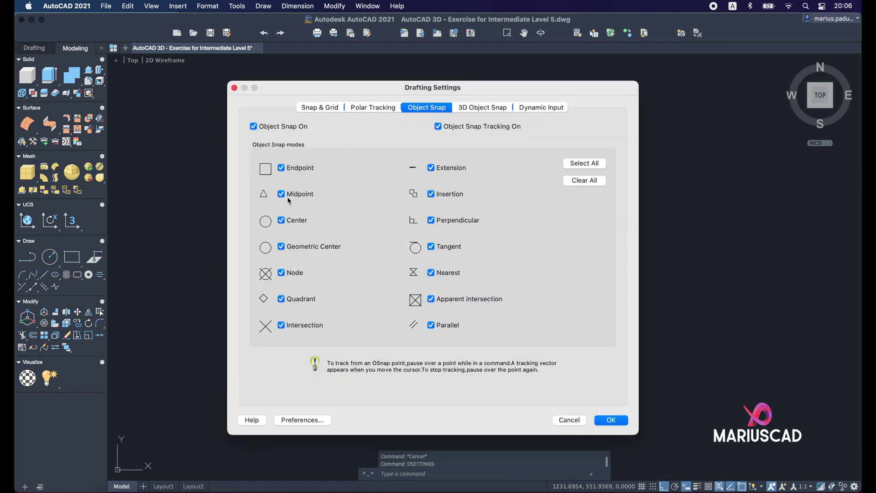
left_click(234, 88)
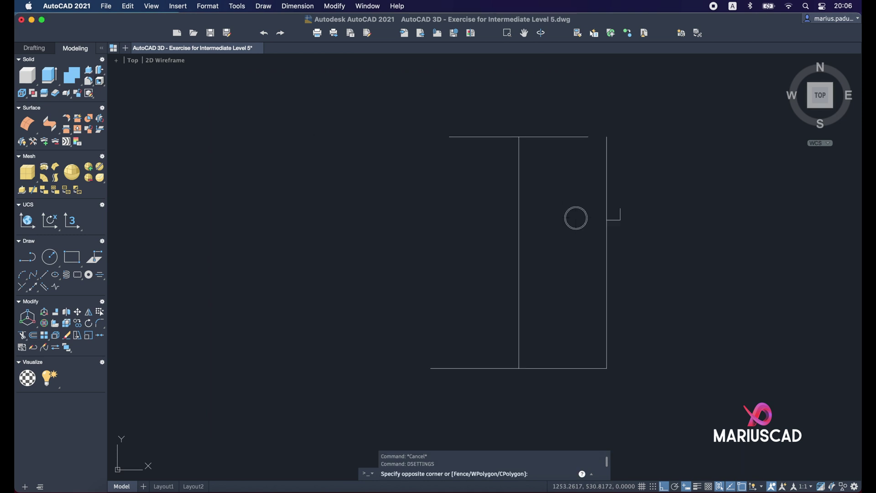
key("Escape")
- Stretch the right vertical line's top to the top line's right end
left_click(616, 173)
left_click(600, 165)
left_click(607, 138)
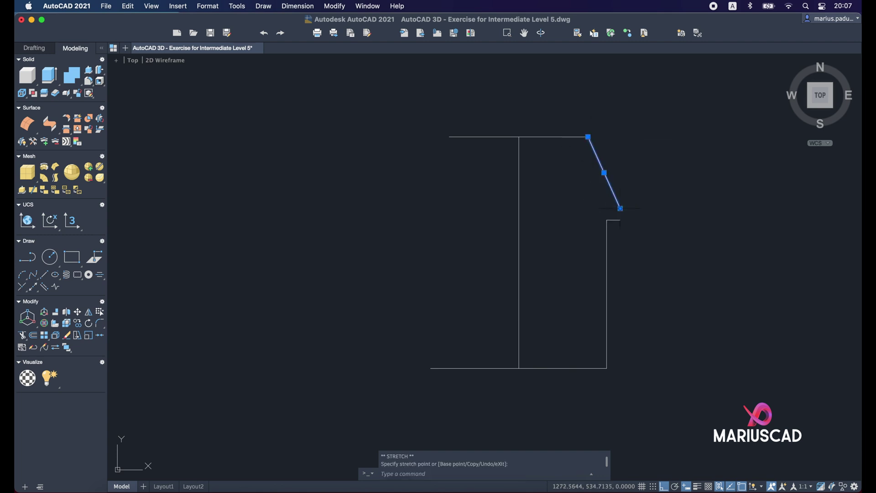
left_click(621, 208)
key("Escape")
key("Escape")
- Mirror the four right-side lines about the centre line, keeping the originals
type("mirror")
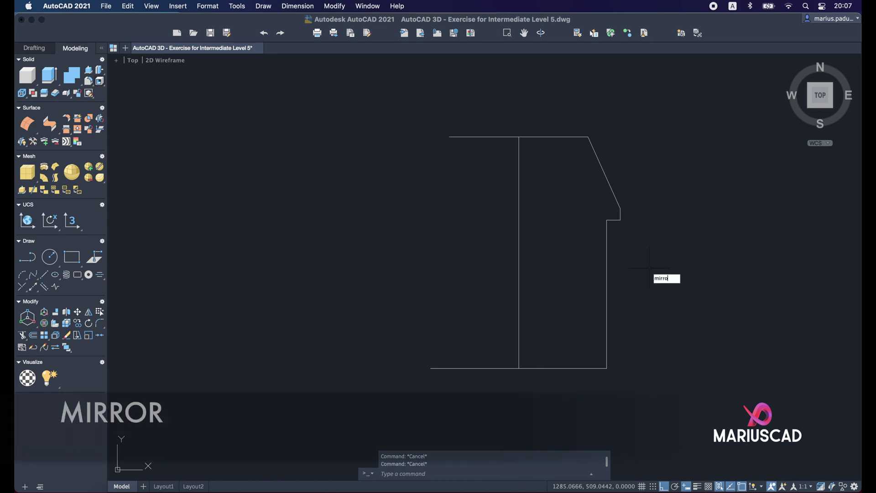
key("Return")
left_click(683, 331)
left_click(598, 199)
key("Return")
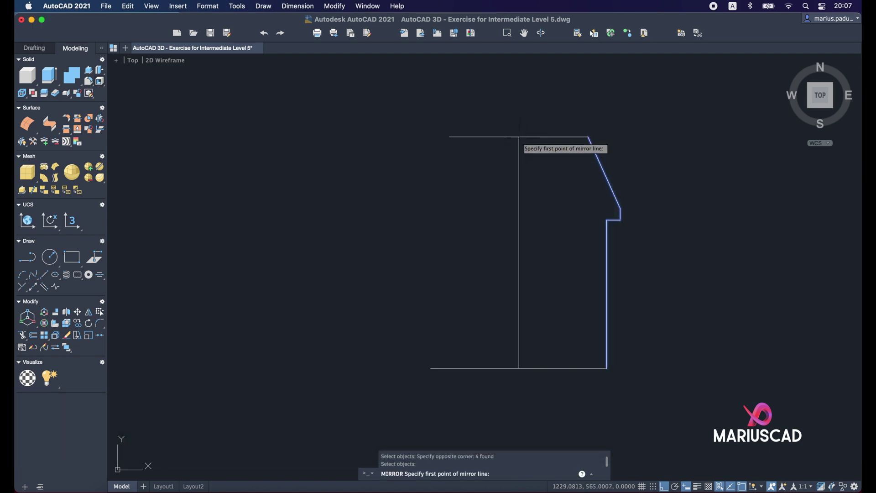
left_click(519, 136)
left_click(519, 362)
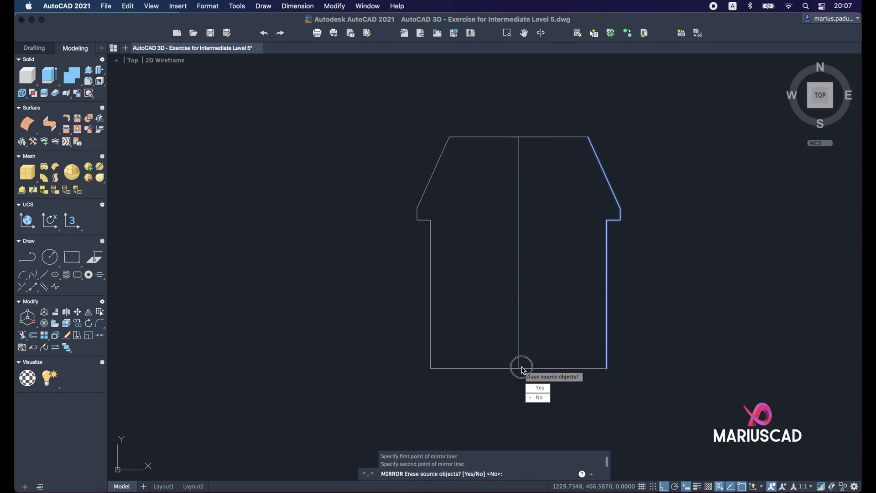
left_click(541, 398)
key("Escape")
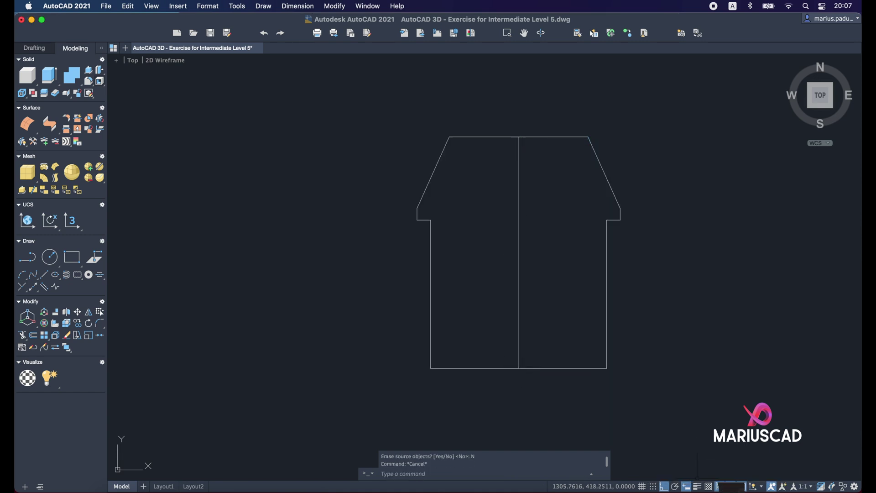
left_click(703, 488)
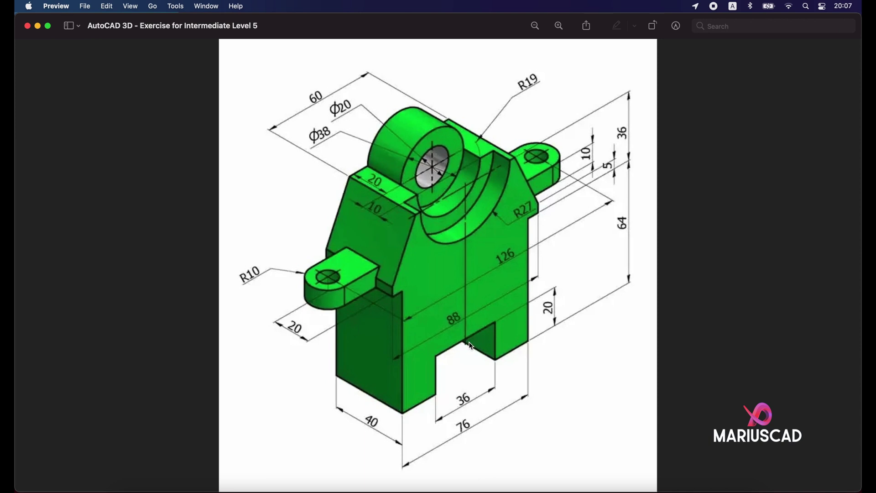
- Minimize the Preview window to reveal the symmetric AutoCAD outline
left_click(38, 26)
- Draw a 36 by 20 rectangle anchored on the base at the centre line
left_click(540, 332)
key("Escape")
type("rect")
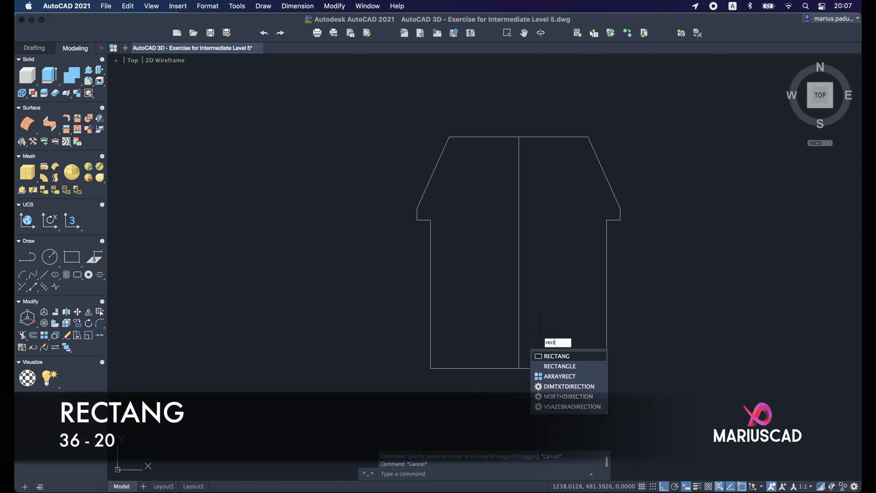
key("Return")
left_click(519, 368)
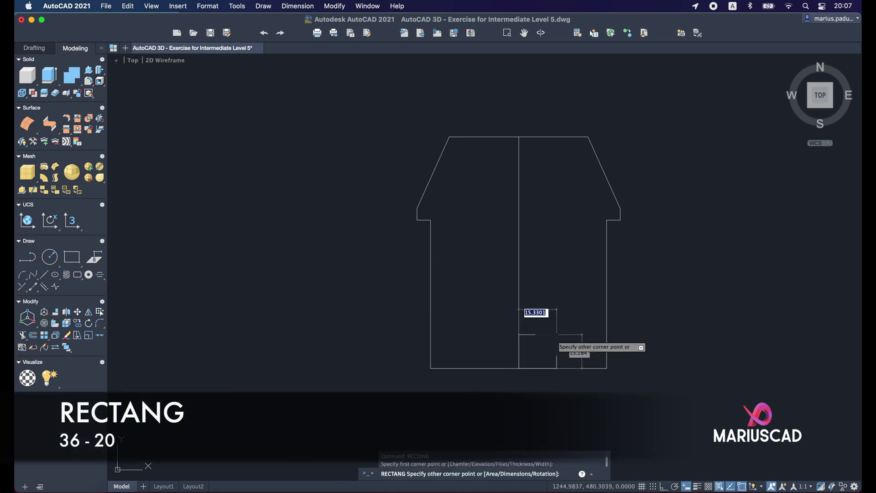
type("36")
key("Tab")
type("20")
key("Return")
- Move the rectangle by its top midpoint to centre it on the centre line
left_click(581, 334)
left_click(569, 315)
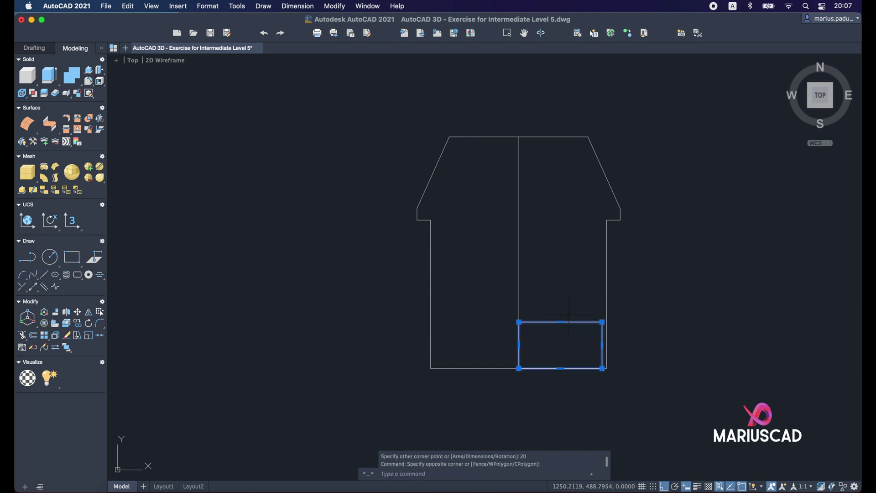
type("m")
key("Return")
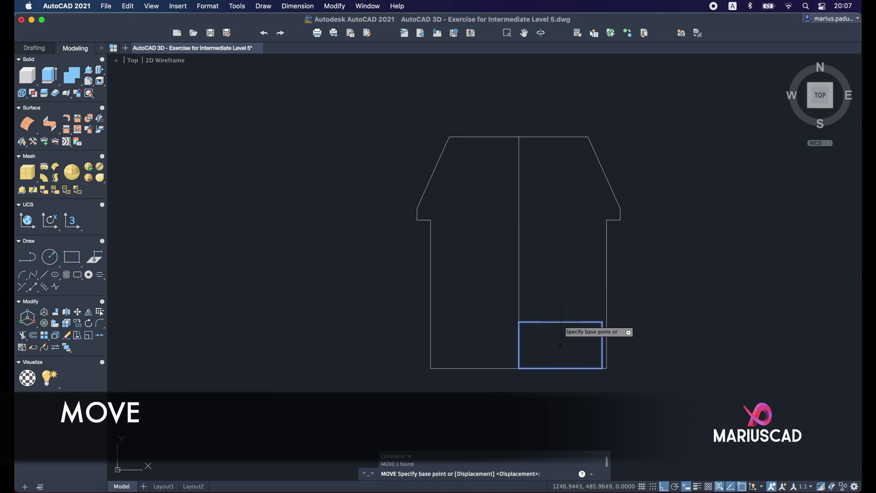
left_click(560, 322)
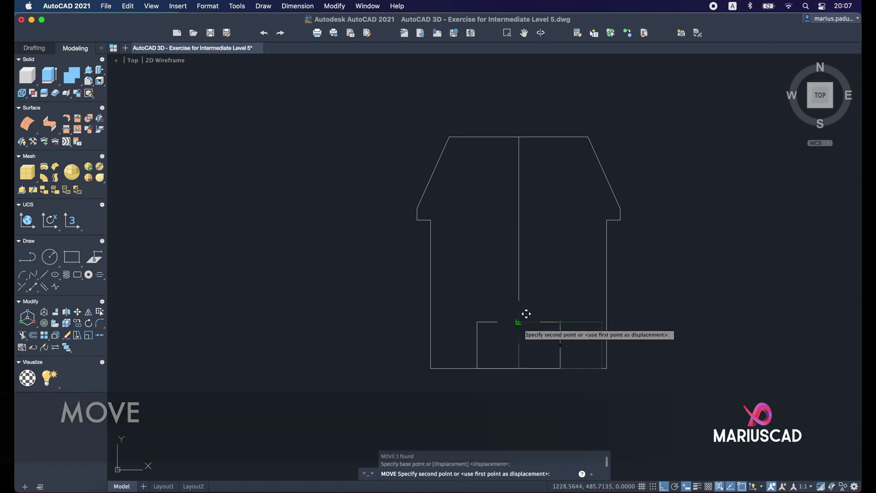
key("Escape")
key("Escape")
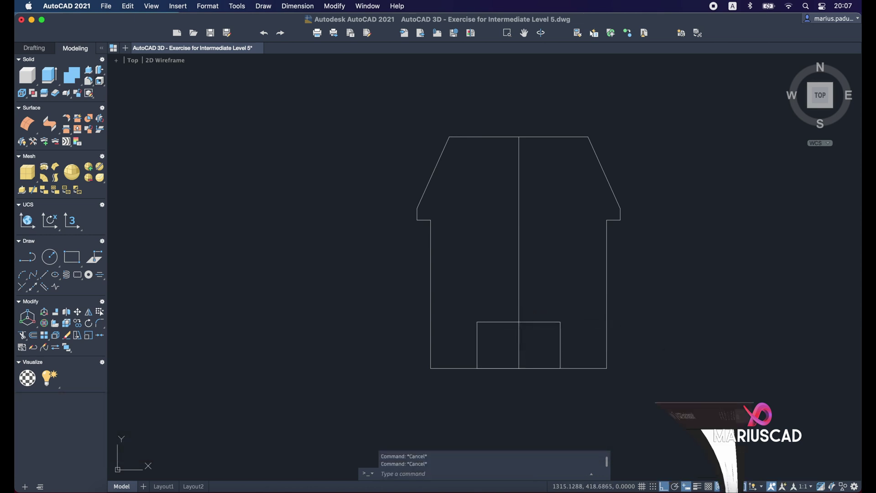
left_click(733, 488)
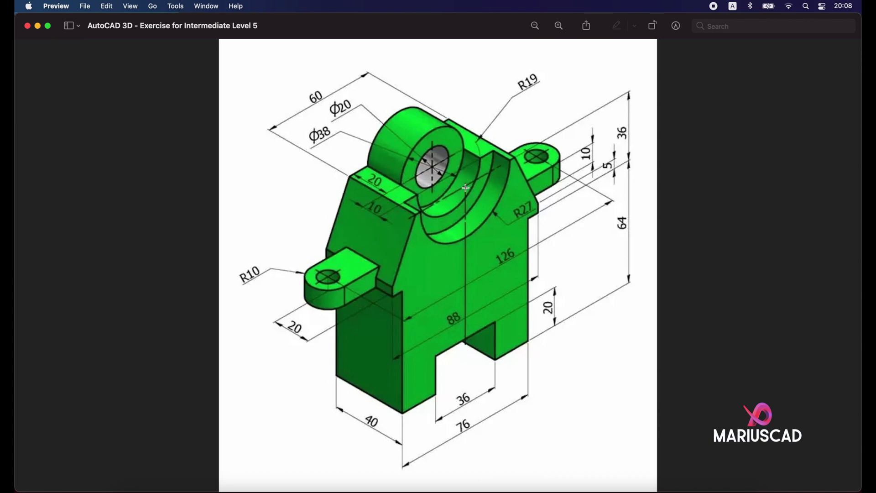
- Draw radius 27 and radius 19 circles at the top-line and centre-line intersection
left_click(38, 25)
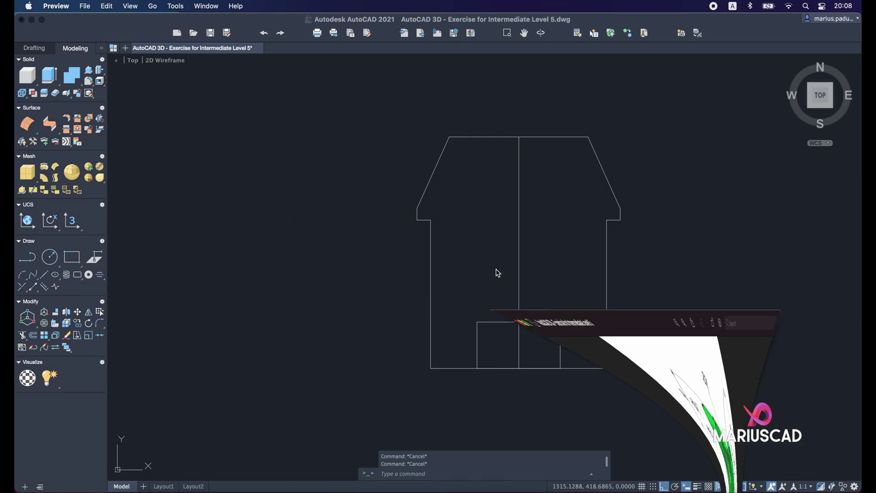
left_click(529, 249)
key("Escape")
key("Escape")
type("circle")
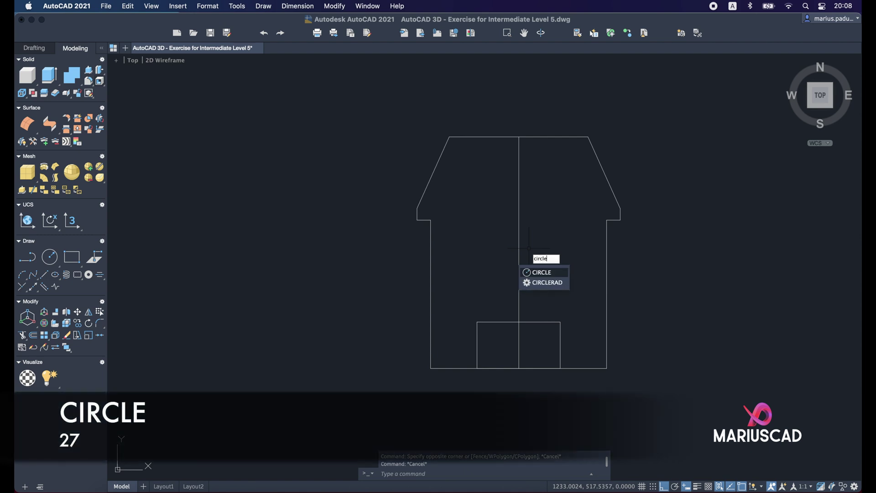
key("Return")
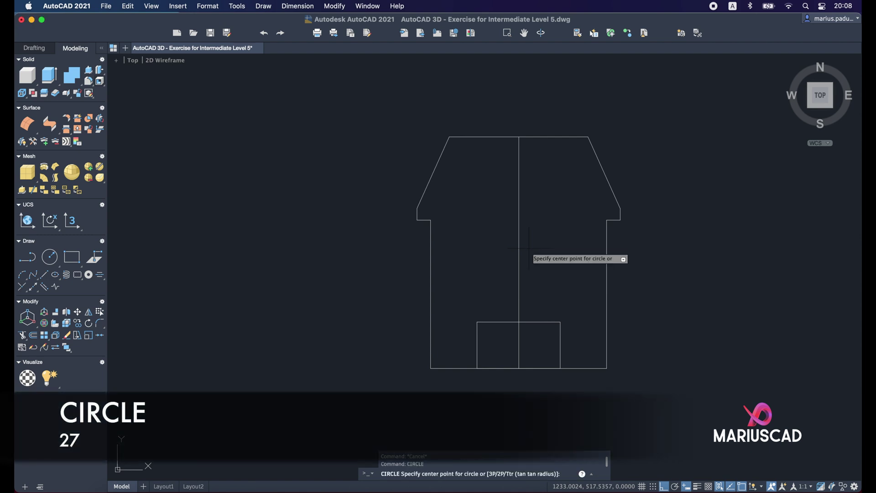
left_click(519, 137)
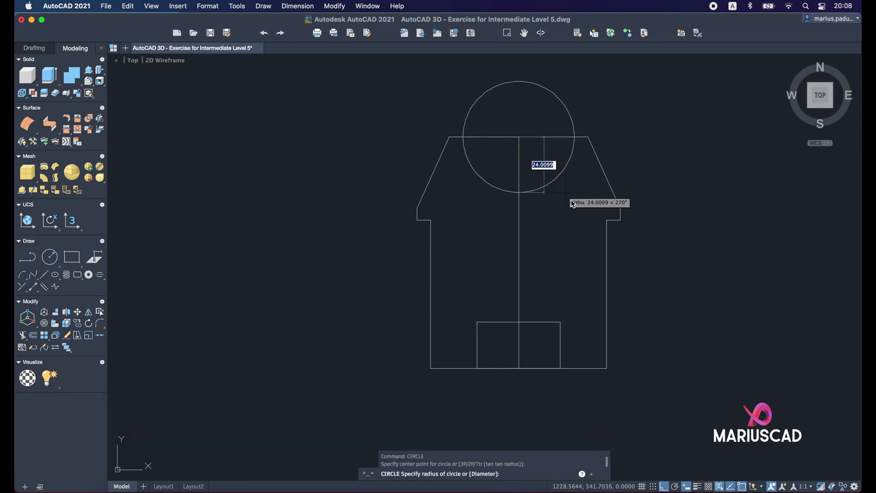
type("27")
key("Return")
type("circle")
key("Return")
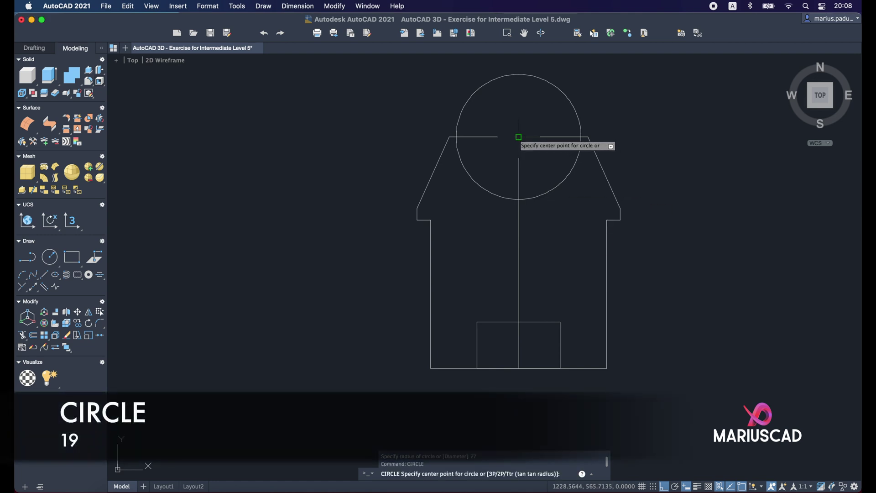
left_click(518, 137)
type("19")
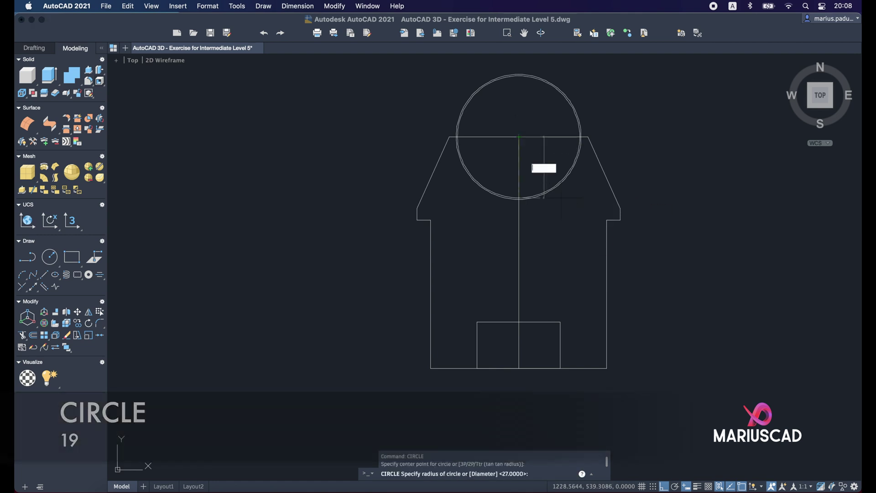
key("Return")
key("Escape")
- Add a diameter 20 circle at the same centre point
type("circ")
key("Return")
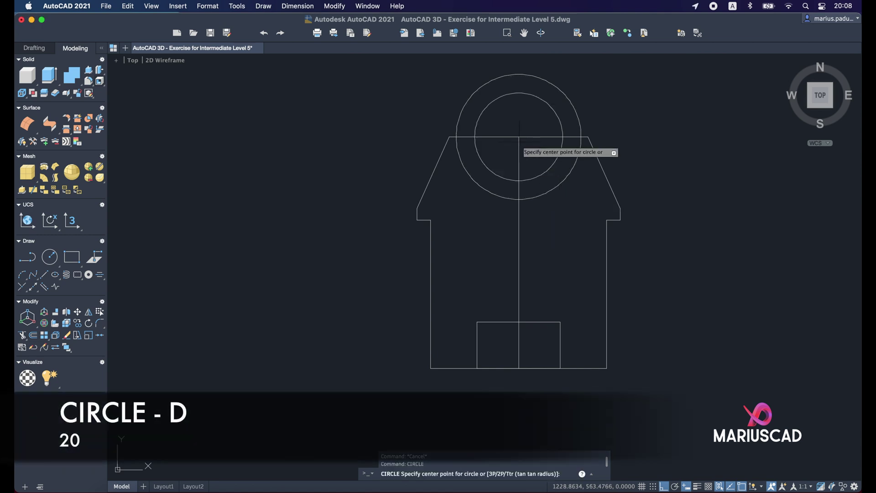
left_click(519, 137)
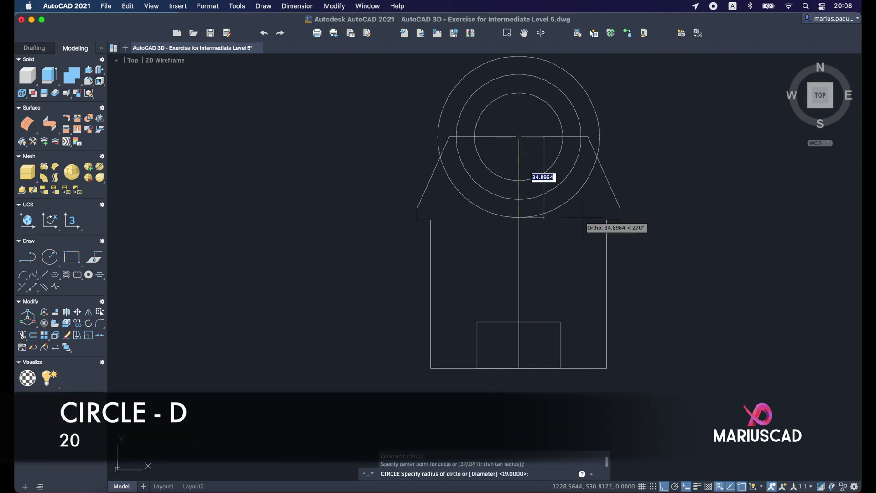
type("d")
key("Return")
type("20")
key("Return")
key("Escape")
scroll(740, 380, "down", 3)
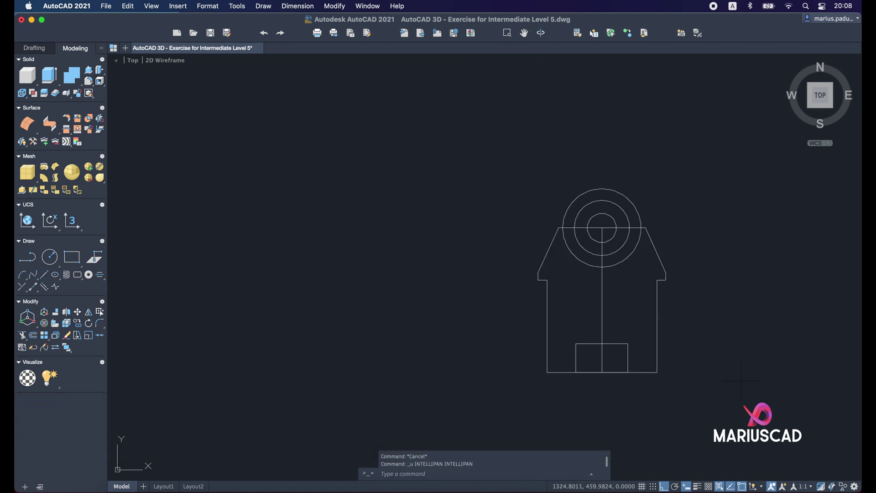
- Trim the R27 circle's upper arc and the top-line pieces inside the boss
key("ctrl+a")
scroll(718, 386, "up", 4)
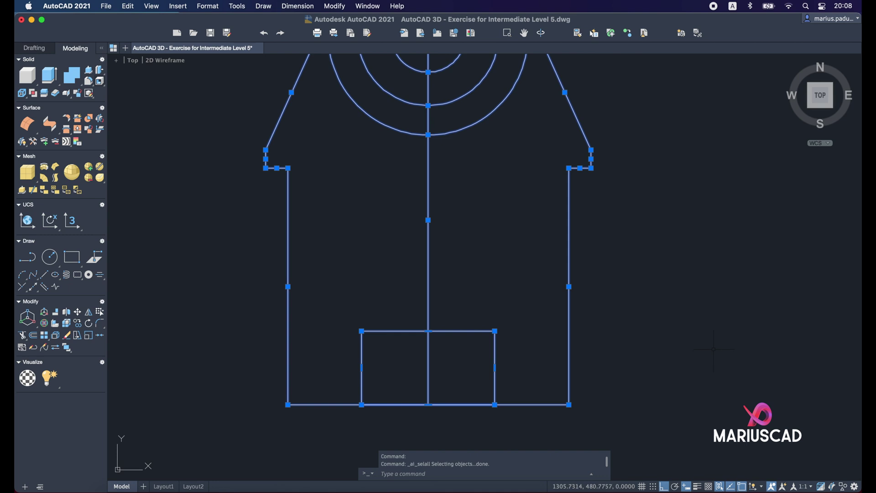
scroll(712, 339, "down", 2)
middle_click_drag(711, 340, 706, 355)
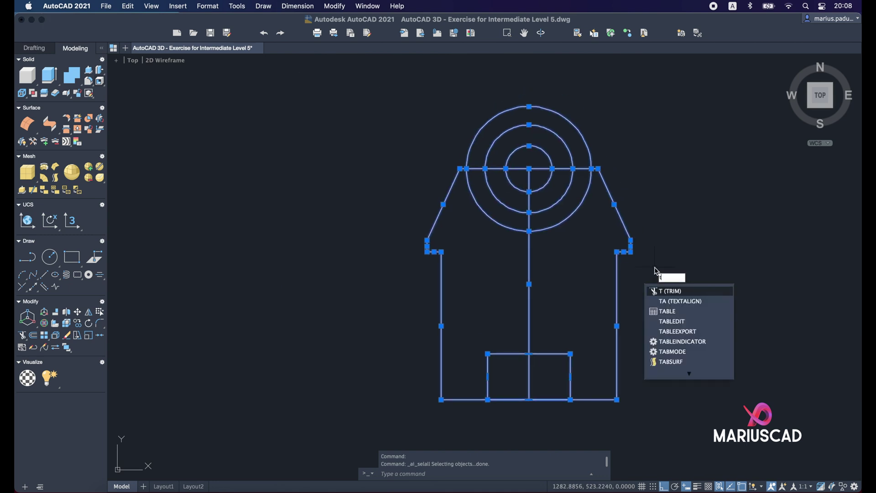
key("Return")
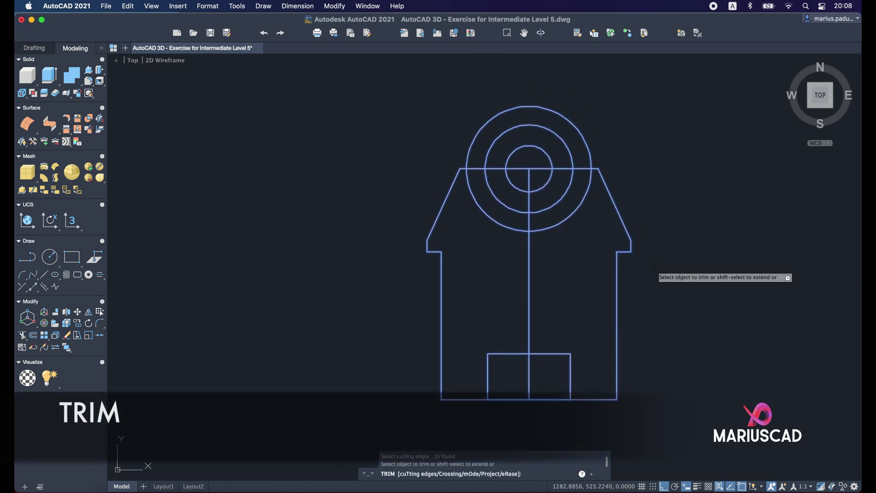
left_click(593, 145)
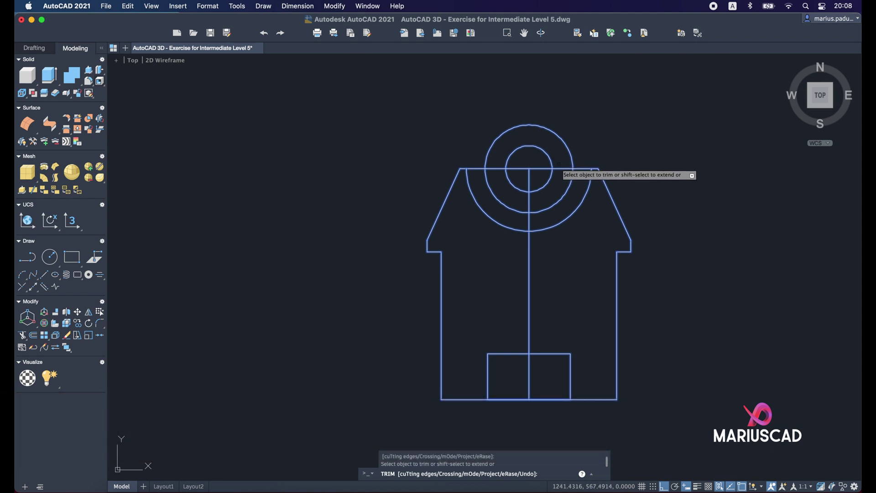
left_click(561, 168)
left_click(541, 169)
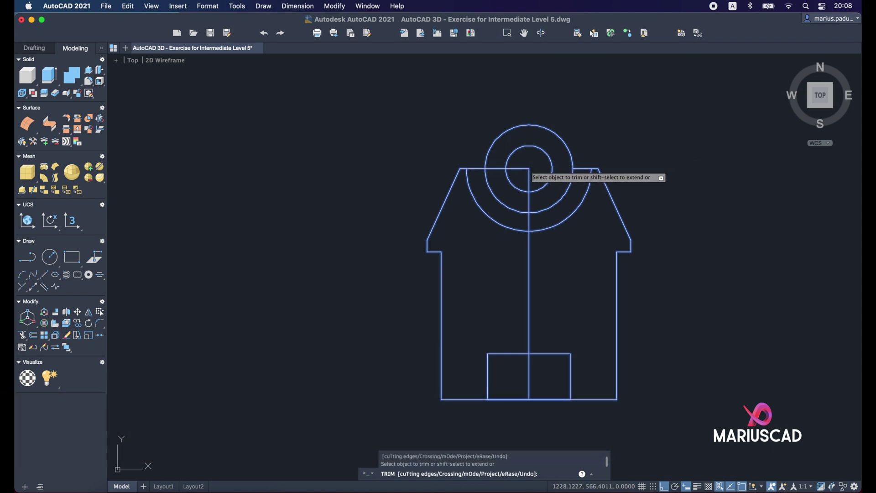
left_click(520, 169)
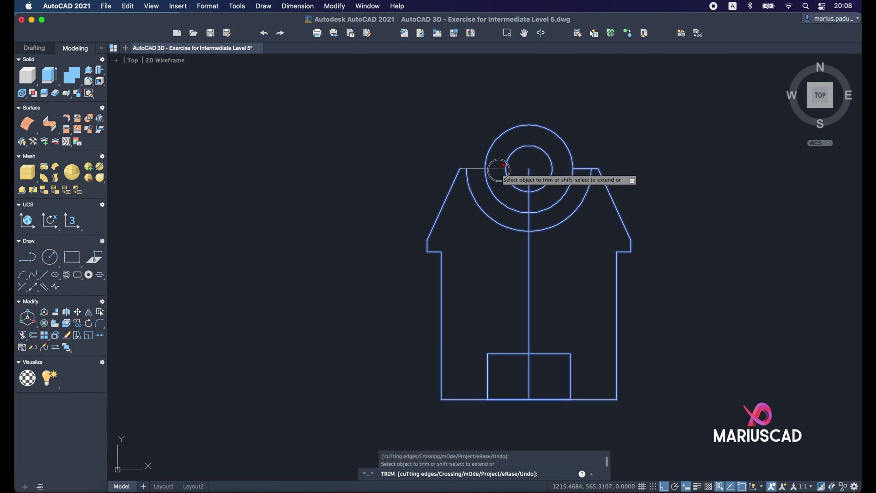
key("Escape")
- Erase the vertical centre line
left_click(541, 274)
left_click(493, 248)
key("Delete")
- Fence-trim the line closing the bottom notch, then return to the isometric home view
left_click(648, 436)
left_click(327, 268)
type("tr")
key("Return")
left_click_drag(505, 382, 509, 378)
key("Return")
key("Escape")
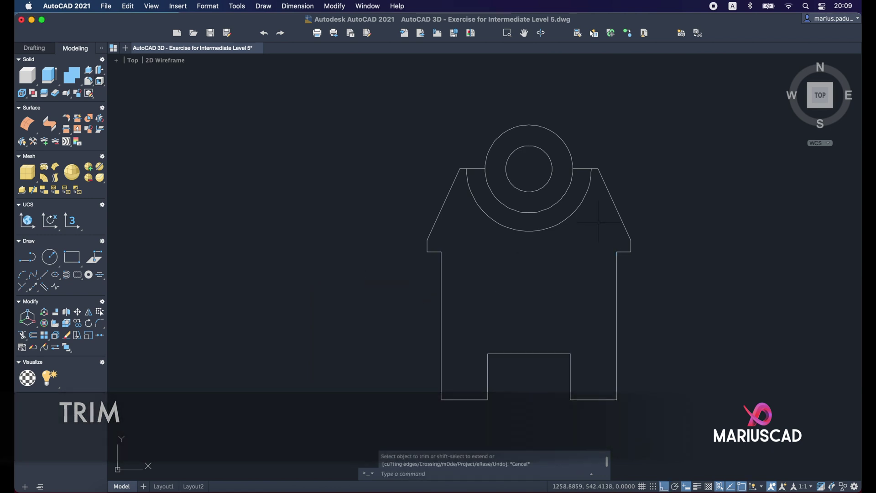
left_click(789, 64)
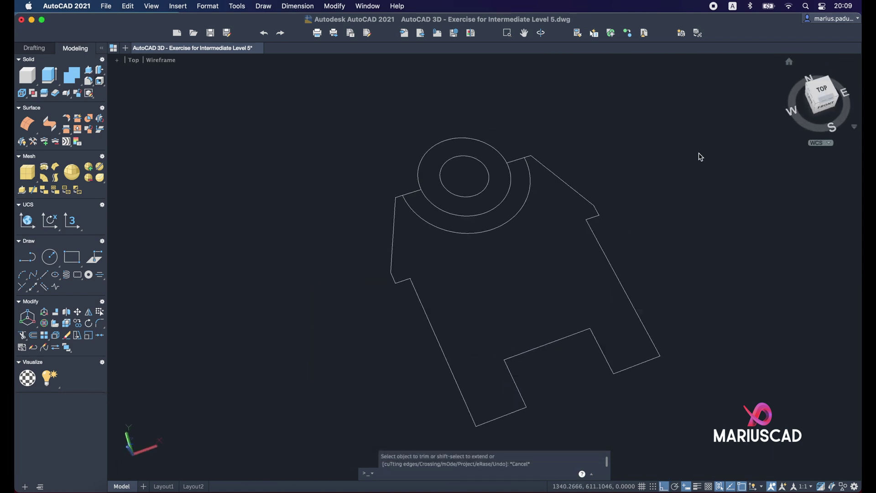
left_click(769, 489)
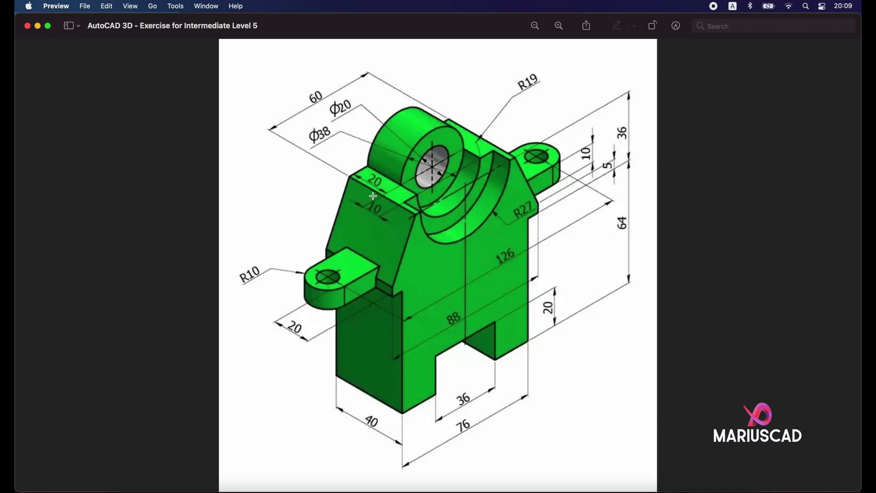
left_click(38, 26)
- Press-pull the bracket profile up to a height of 40
key("Escape")
left_click(97, 74)
left_click(502, 275)
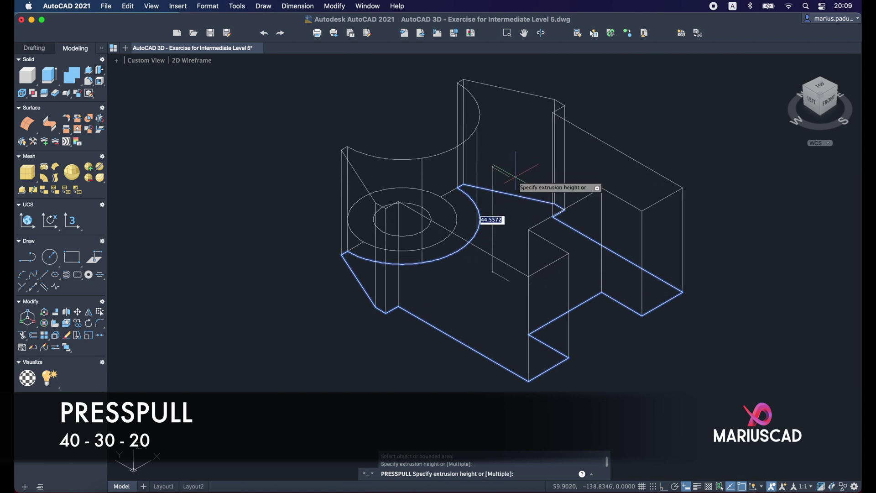
type("40")
key("Return")
- Press-pull the arc band to 30 and the bored boss ring to 20
middle_click_drag(426, 217, 521, 231, "shift")
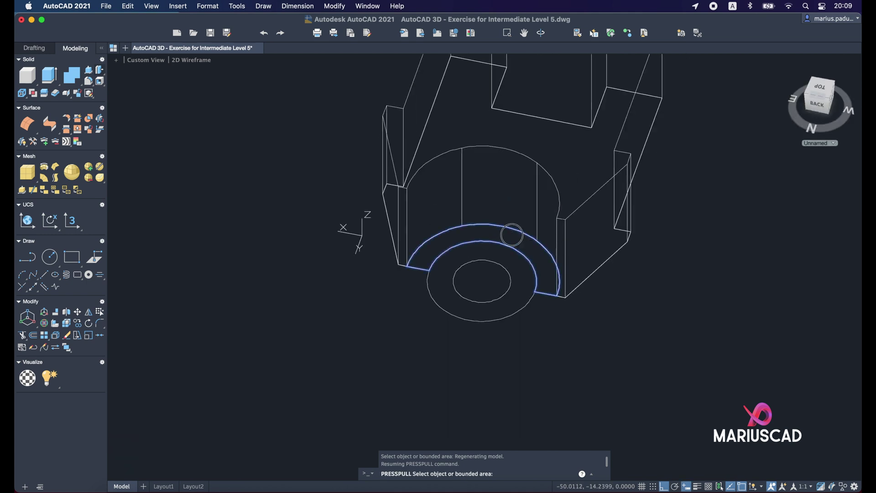
left_click(512, 232)
left_click(503, 179)
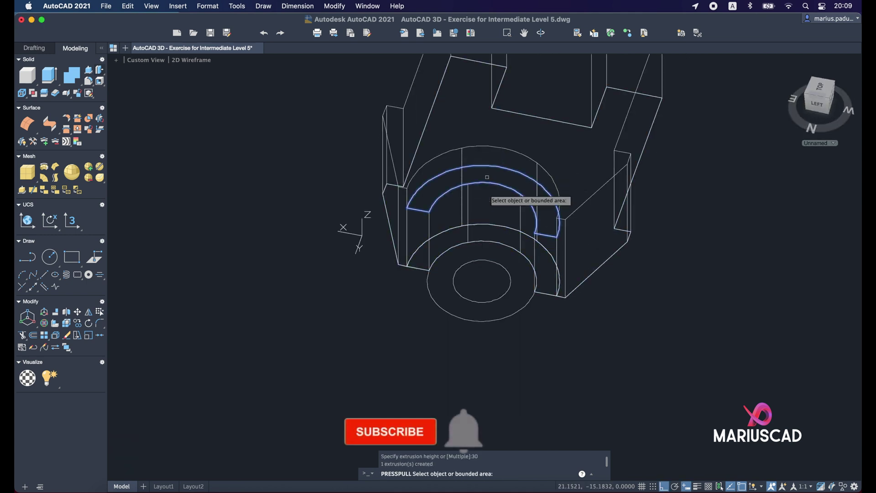
left_click(500, 314)
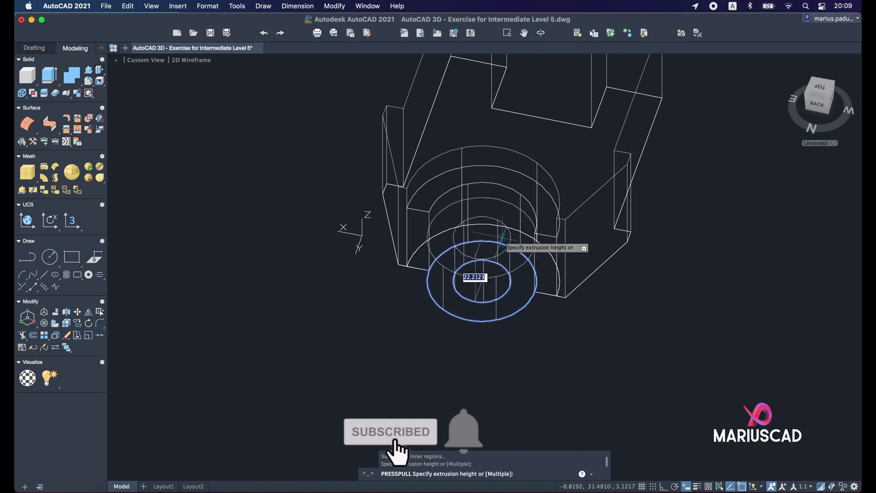
left_click(502, 238)
key("Escape")
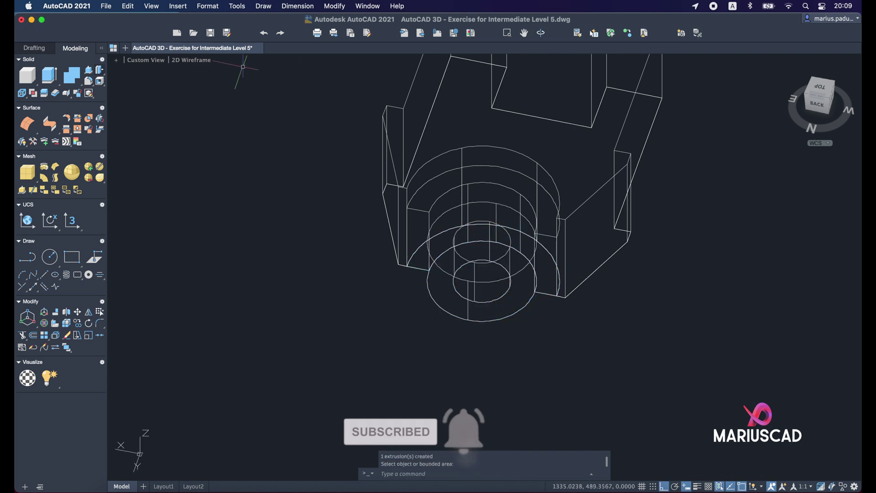
left_click(193, 64)
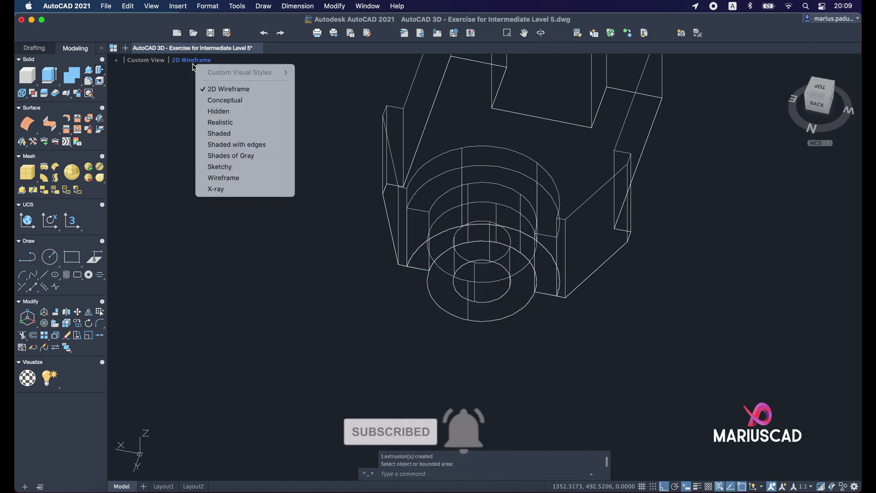
- Switch to the Shaded with Edges style and select the entire bracket solid
left_click(247, 145)
mouse_move(639, 223)
middle_mouse_down("shift")
mouse_move(601, 306)
mouse_move(456, 366)
mouse_move(440, 349)
mouse_move(450, 333)
mouse_move(431, 321)
middle_mouse_up("shift")
scroll(432, 321, "down", 3)
left_click(651, 380)
left_click(319, 171)
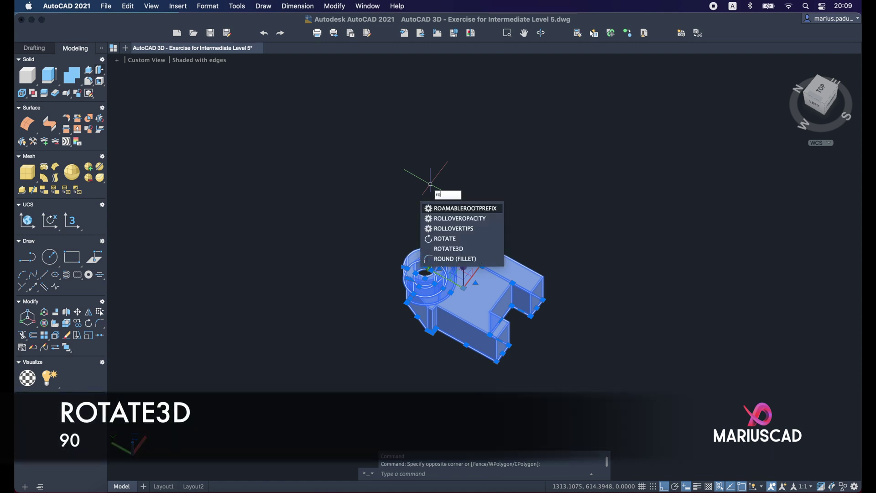
- Rotate the solid 90° with ROTATE3D about an axis through two snapped endpoints
type("tate3d")
key("Return")
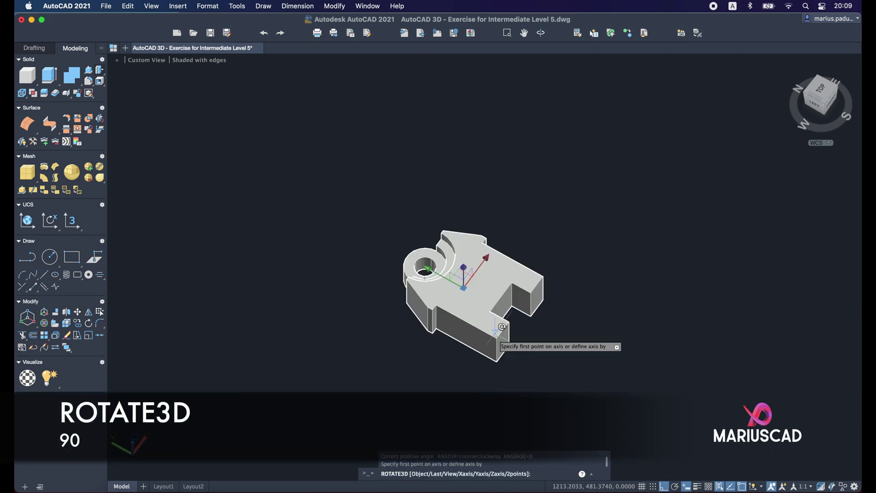
scroll(520, 365, "down", 2)
scroll(520, 365, "up", 5)
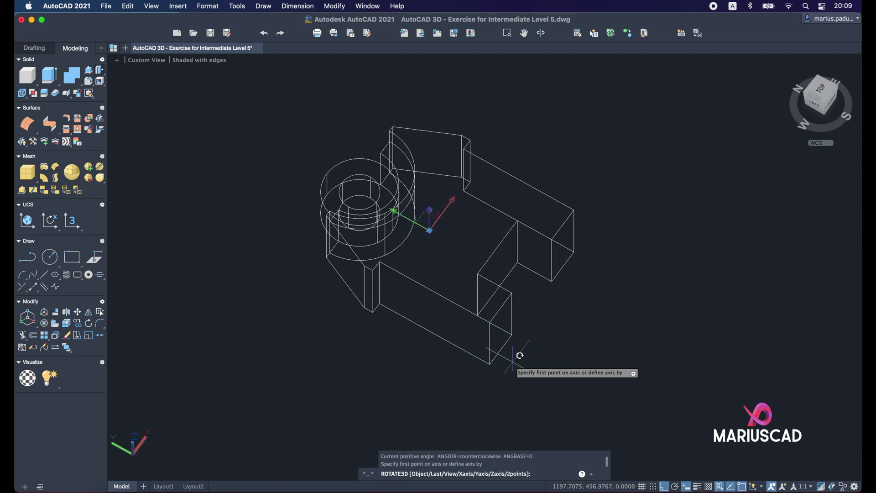
right_click(531, 352, "shift")
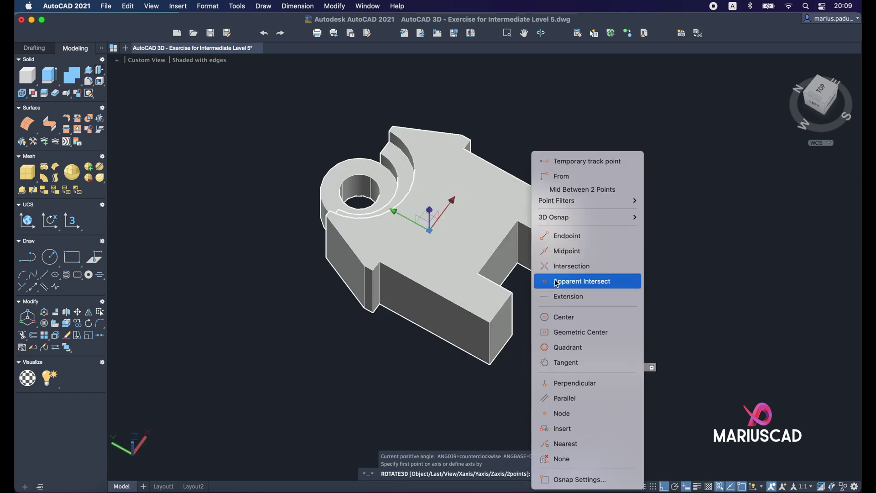
left_click(570, 238)
left_click(490, 364)
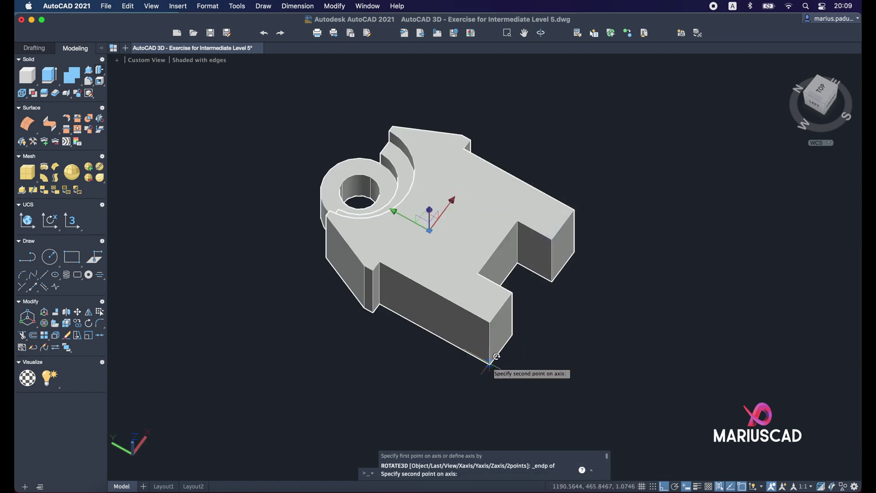
left_click(689, 117)
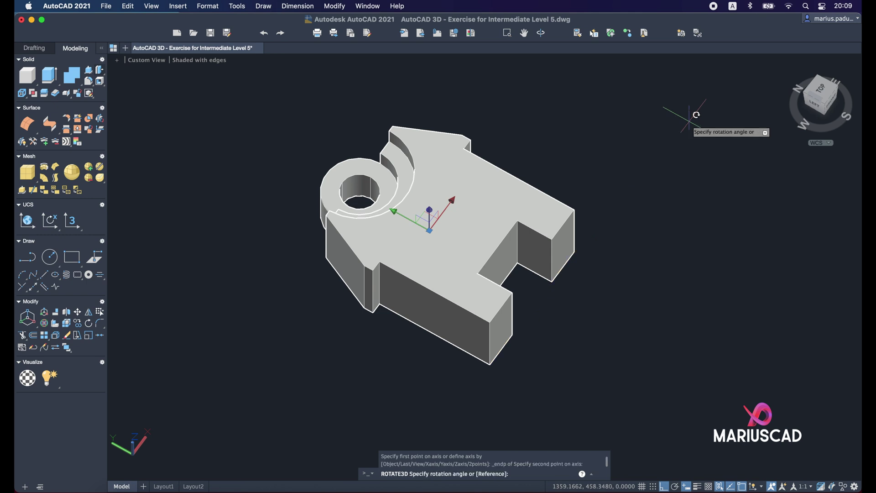
key("Return")
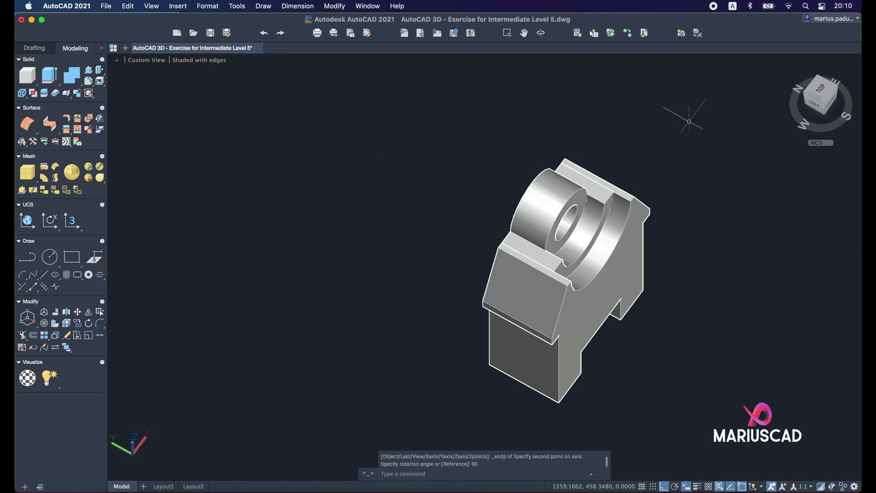
left_click_drag(821, 97, 664, 251)
mouse_move(665, 251)
middle_mouse_down("shift")
mouse_move(680, 266)
mouse_move(663, 259)
middle_mouse_up("shift")
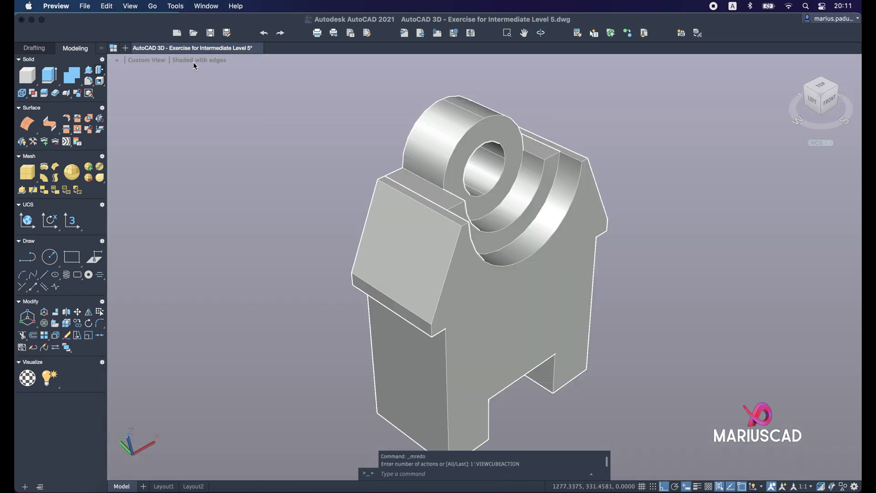
- Switch the model's visual style to 2D Wireframe
left_click(193, 63)
key("Escape")
key("Escape")
left_click(189, 64)
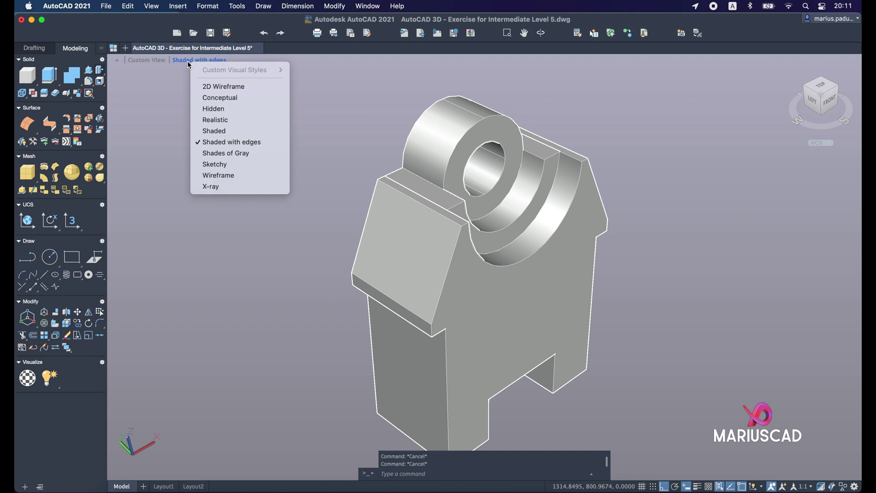
left_click(213, 86)
middle_click_drag(583, 287, 578, 235, "shift")
- Create a new UCS with its origin snapped to the body's left corner, setting X axis and XY plane
type("ucs")
key("Return")
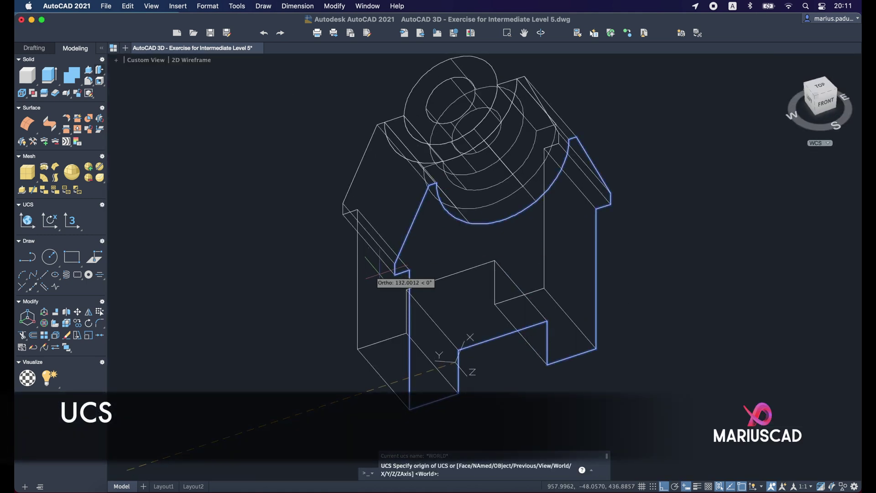
right_click(395, 274, "shift")
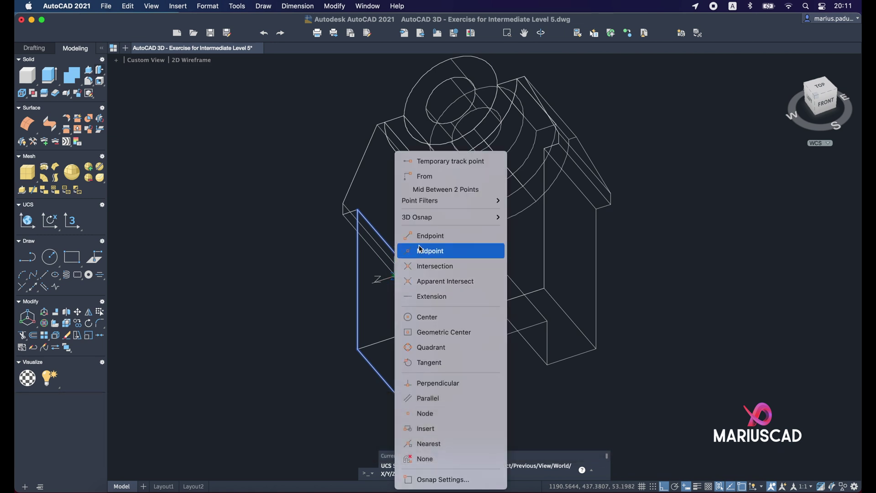
left_click(421, 233)
left_click(393, 276)
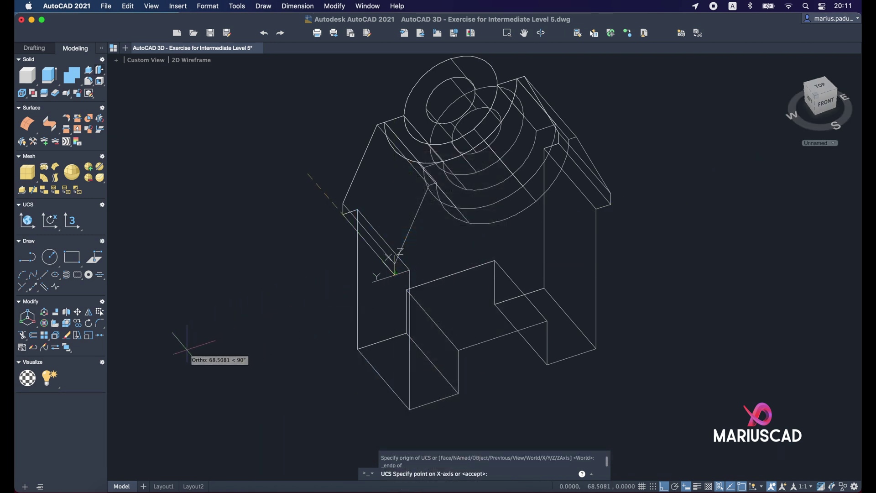
left_click(182, 349)
left_click(250, 92)
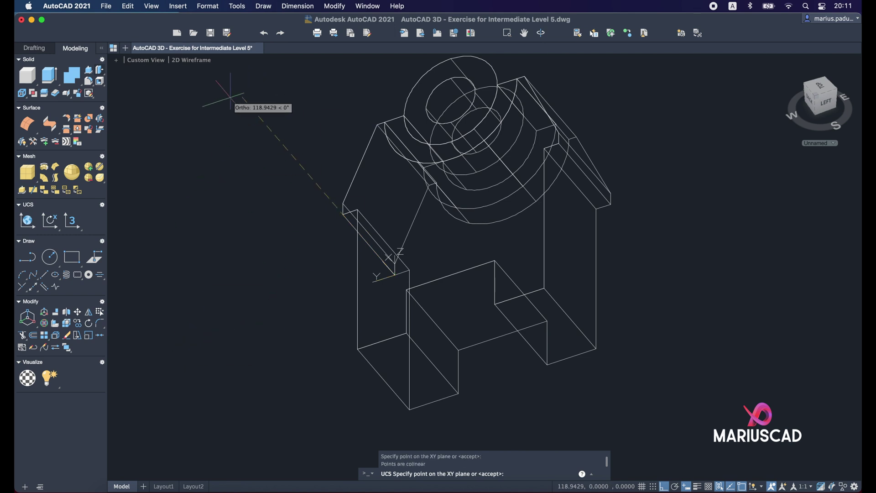
key("Return")
mouse_move(241, 126)
middle_mouse_down("shift")
mouse_move(324, 160)
mouse_move(344, 187)
mouse_move(393, 219)
mouse_move(465, 238)
mouse_move(470, 253)
middle_mouse_up("shift")
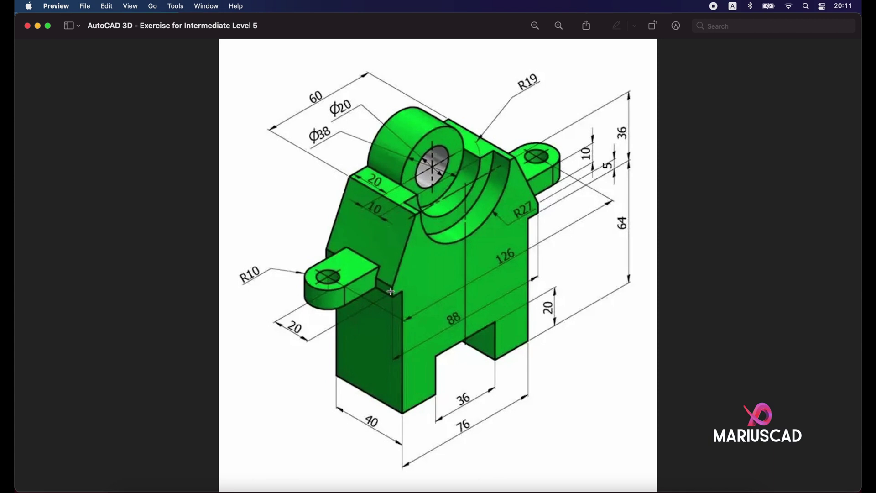
- Halve the reference drawing's 38 dimension in Calculator, getting 19
left_click(264, 479)
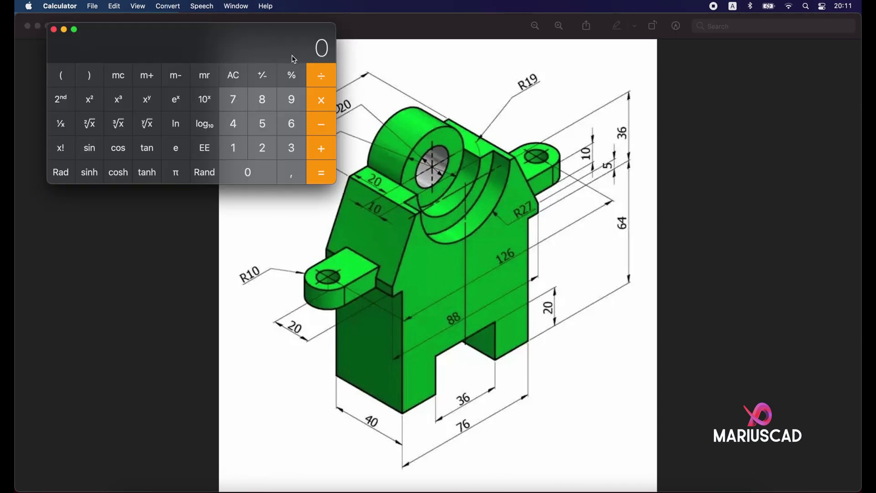
left_click_drag(279, 47, 250, 40)
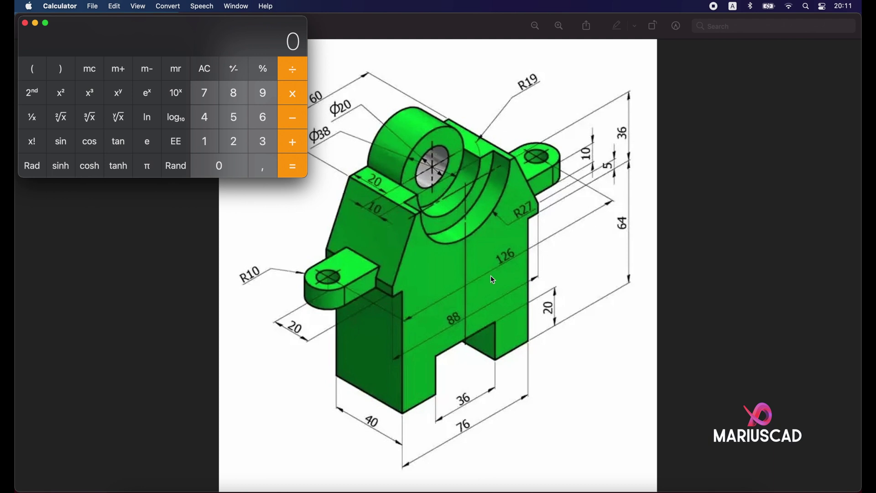
type("126")
key("Return")
left_click(332, 32)
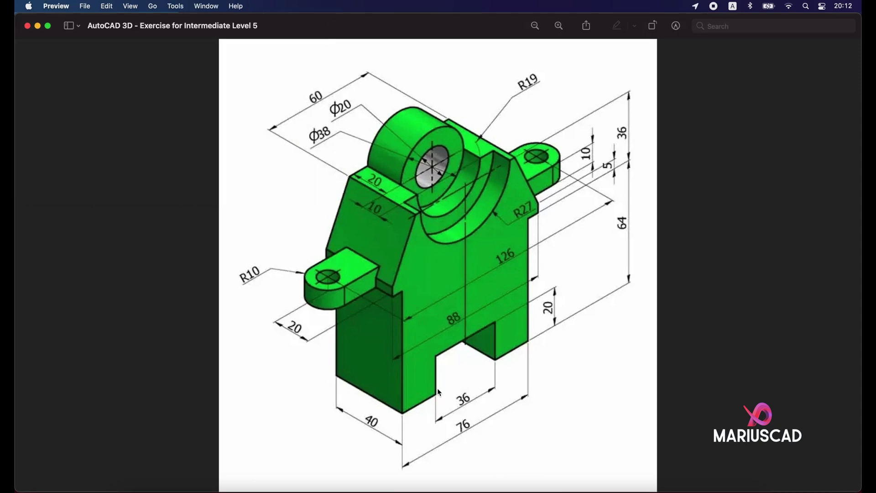
- Close Calculator and draw a radius 10 circle centred at 19,20
left_click(38, 27)
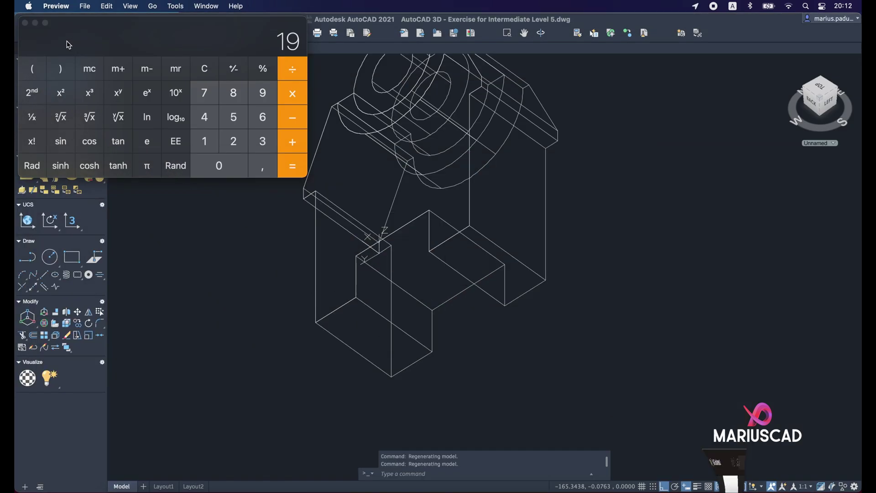
left_click(25, 22)
left_click(439, 241)
key("Escape")
type("circle")
key("Return")
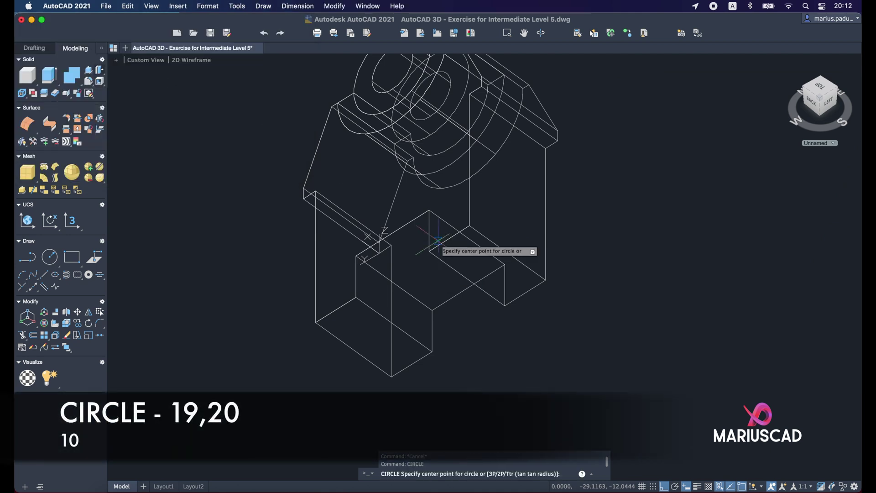
scroll(402, 246, "up", 5)
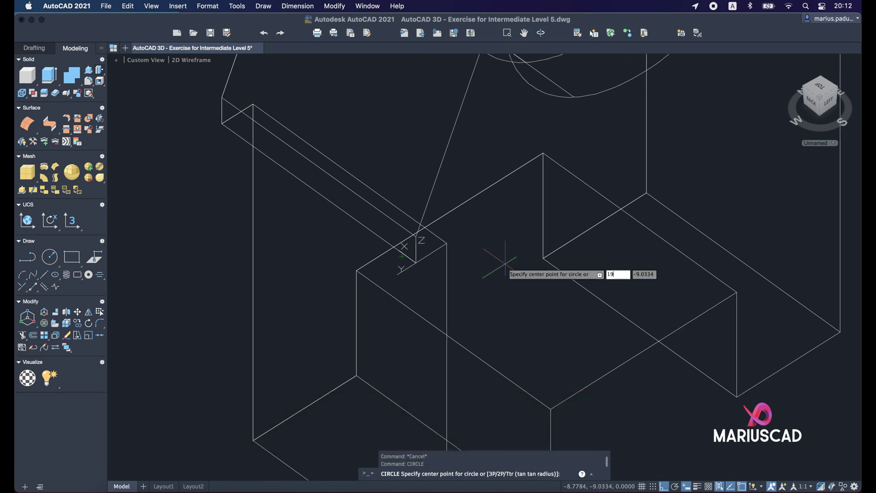
type("19,20")
key("Return")
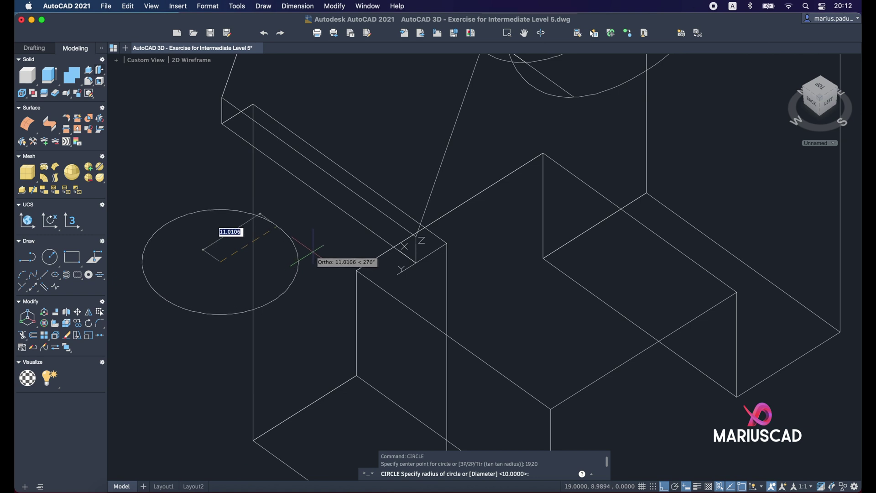
type("10")
key("Return")
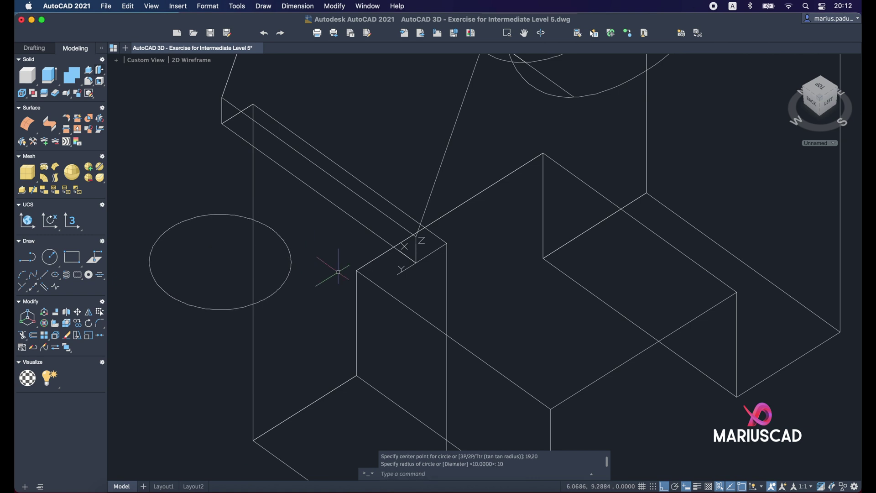
key("super+Tab")
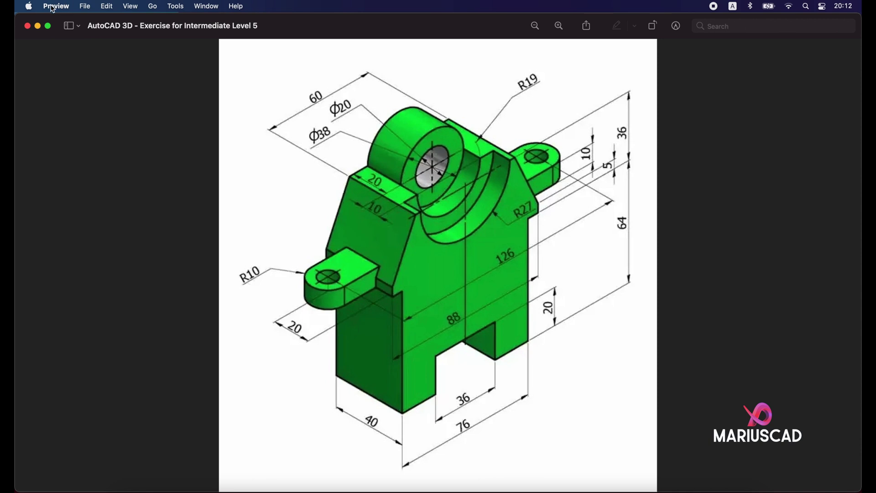
- Draw a radius 5 hole circle at the same centre, 19,20
left_click(38, 26)
type("cir")
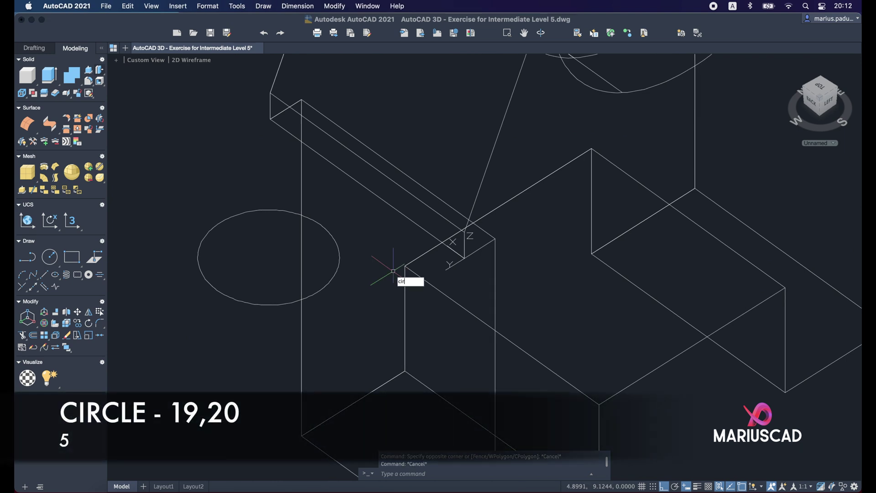
key("Return")
type("19,20")
key("Return")
type("5")
key("Return")
middle_click_drag(318, 282, 368, 260, "shift")
- Draw a line from the outer lug circle perpendicular to the body edge
type("l")
key("Return")
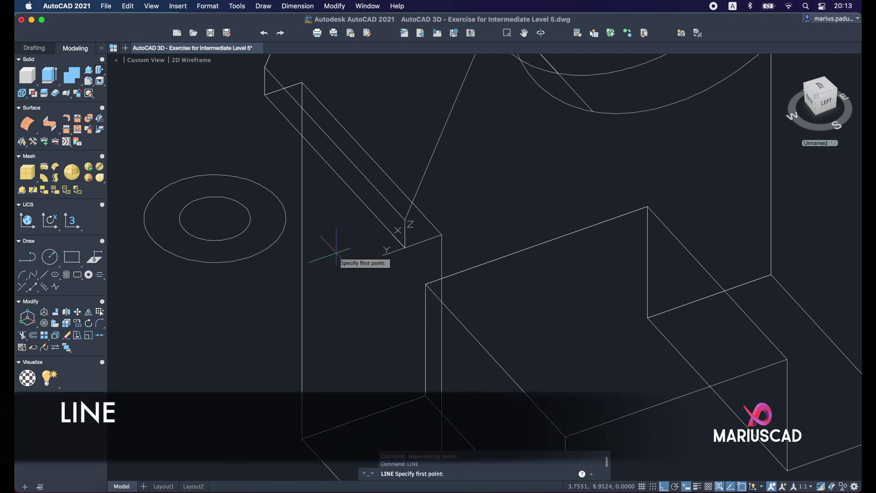
left_click(250, 257)
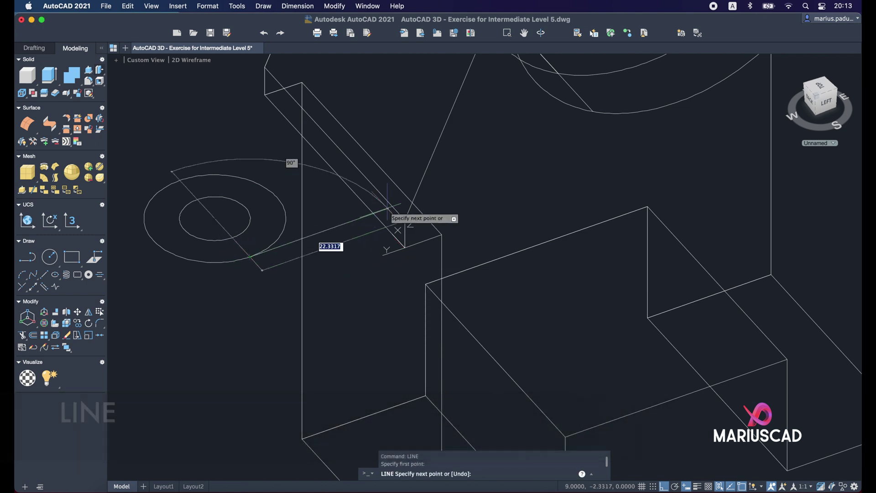
middle_click_drag(381, 204, 278, 204, "shift")
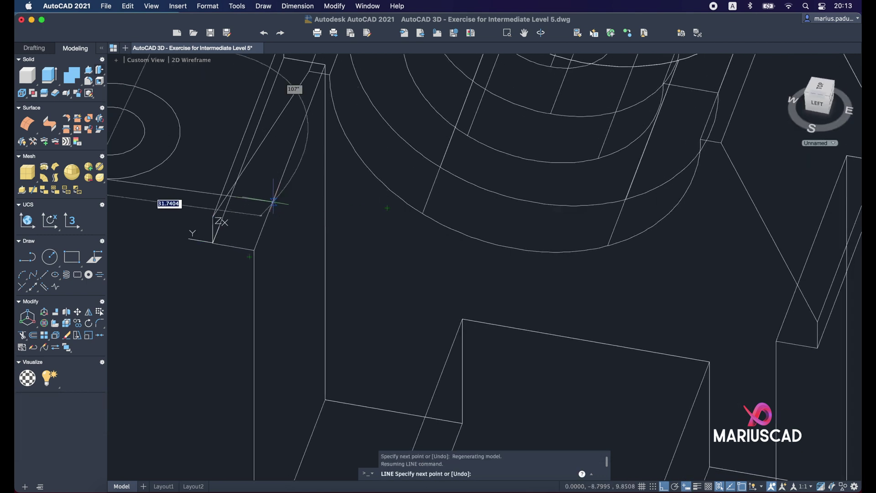
right_click(273, 206, "shift")
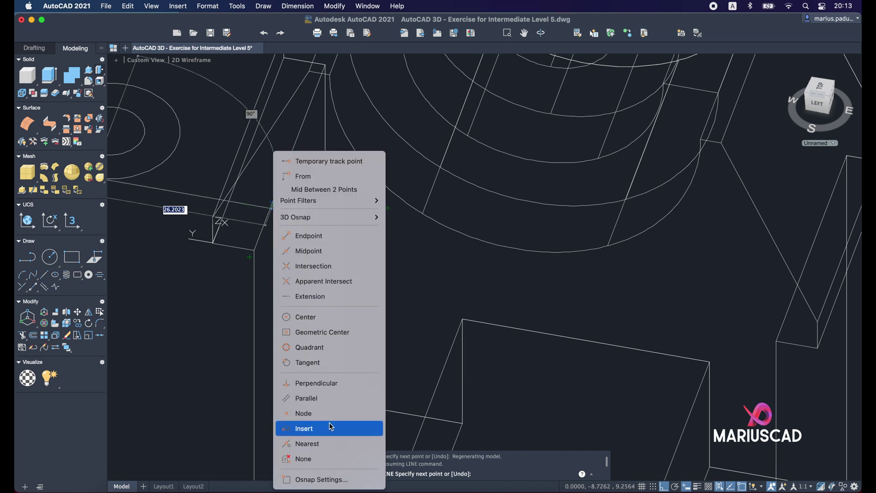
left_click(337, 383)
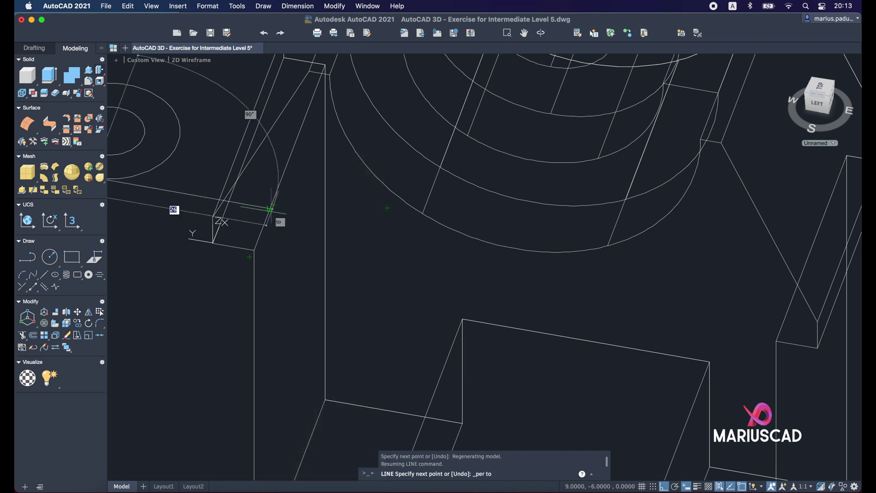
key("Escape")
middle_click_drag(269, 209, 385, 249, "shift")
- Copy the connecting line so it sits tangent to the top of the circle
left_click(384, 249)
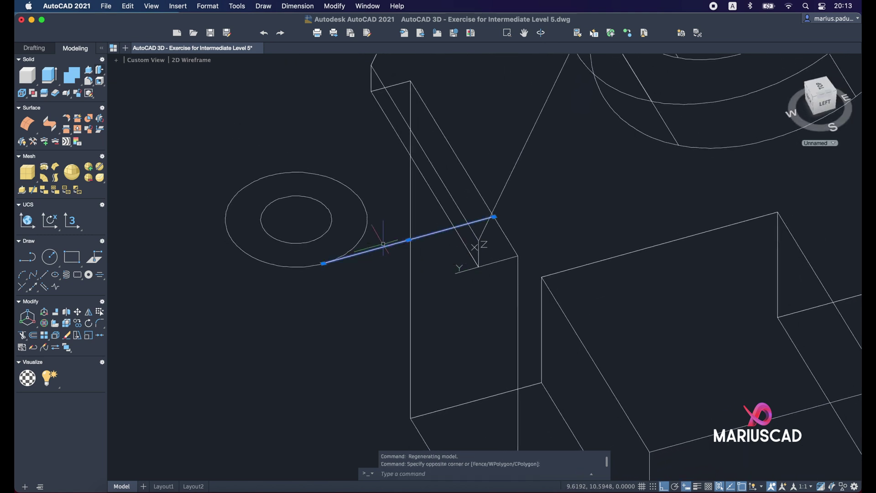
type("copy")
key("Return")
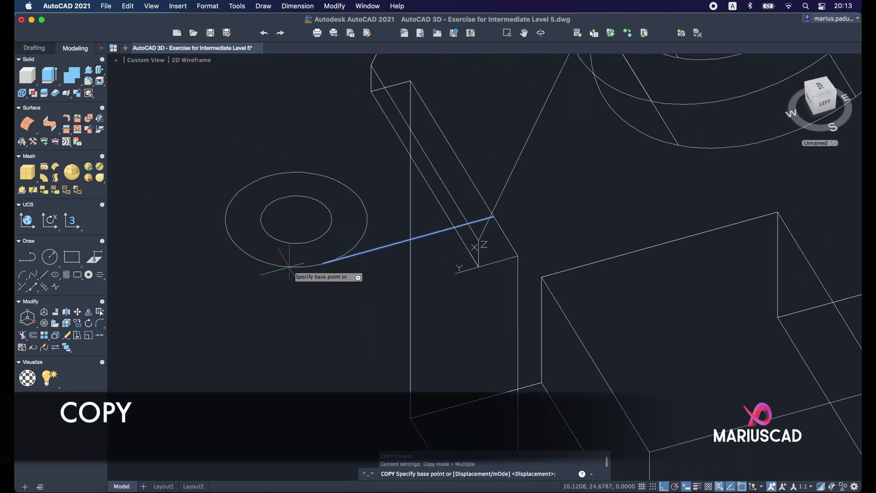
left_click(324, 264)
left_click(272, 175)
key("Escape")
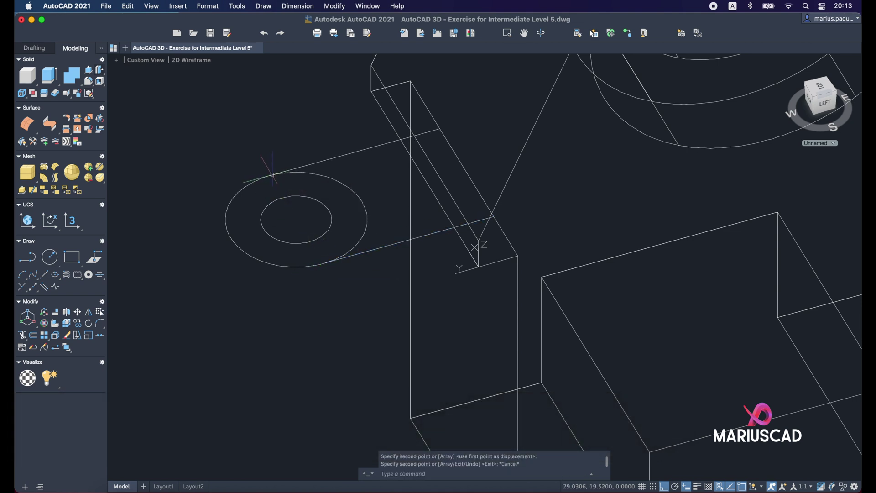
middle_click_drag(430, 258, 459, 292, "shift")
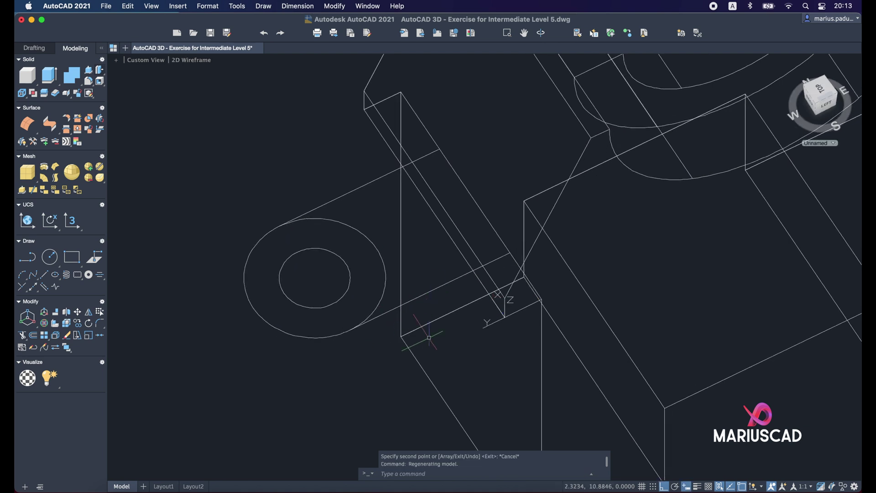
- Trim away the outer circle's arc between the two connecting lines
left_click_drag(454, 313, 236, 135)
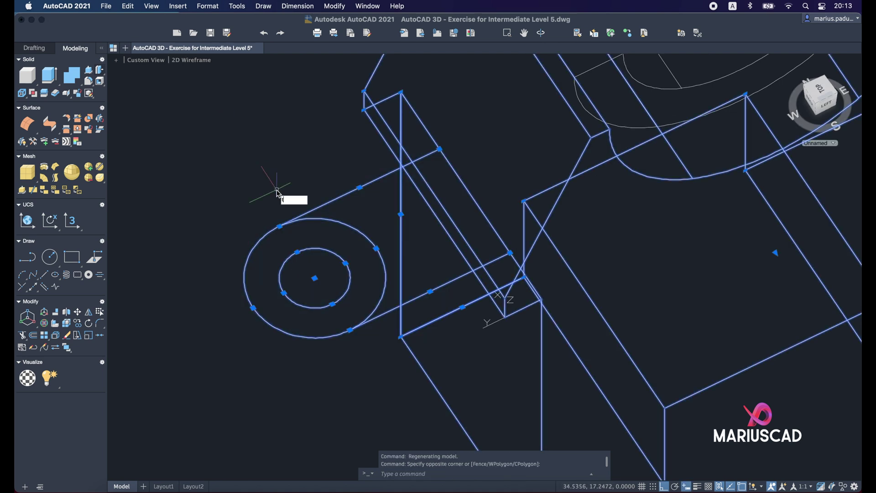
key("Return")
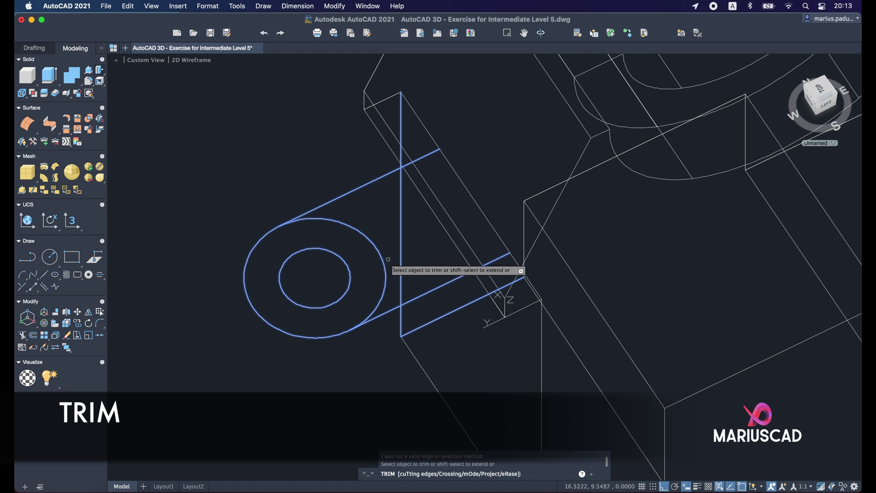
left_click(387, 260)
key("Escape")
key("Escape")
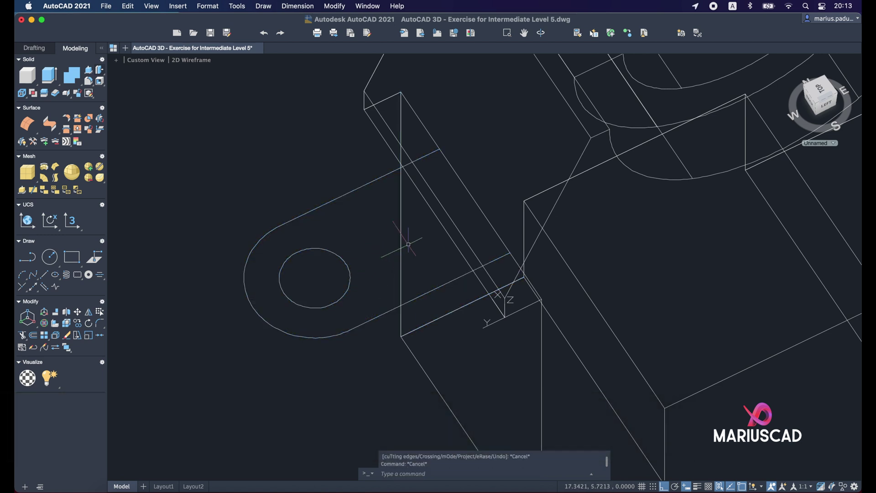
- Draw a closing line between the lug's two corner endpoints
type("l")
key("Return")
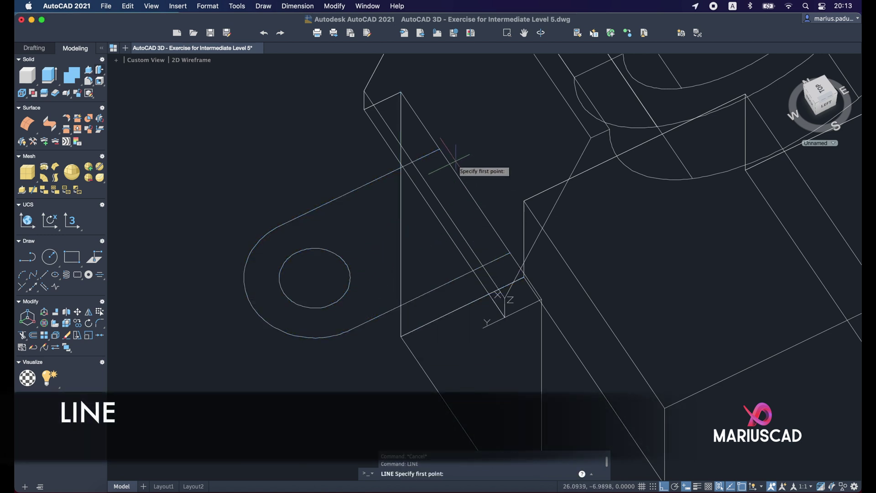
right_click(440, 147, "shift")
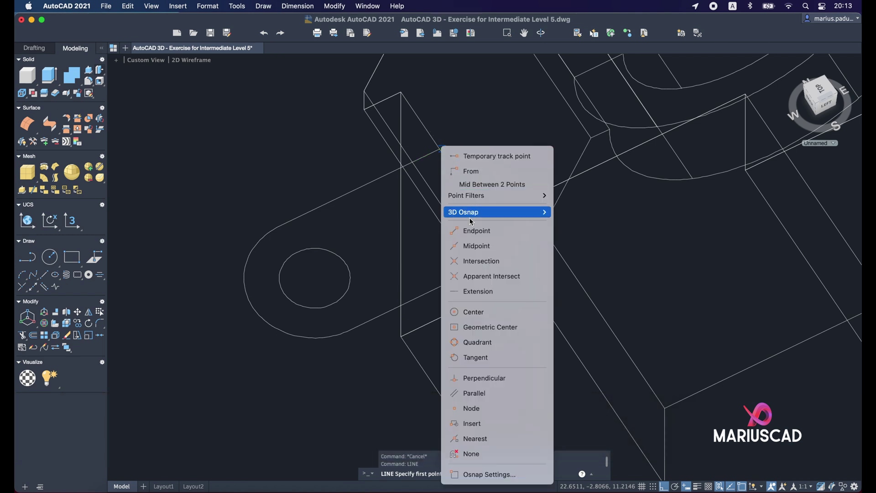
left_click(474, 230)
left_click(441, 148)
right_click(478, 189, "shift")
left_click(523, 241)
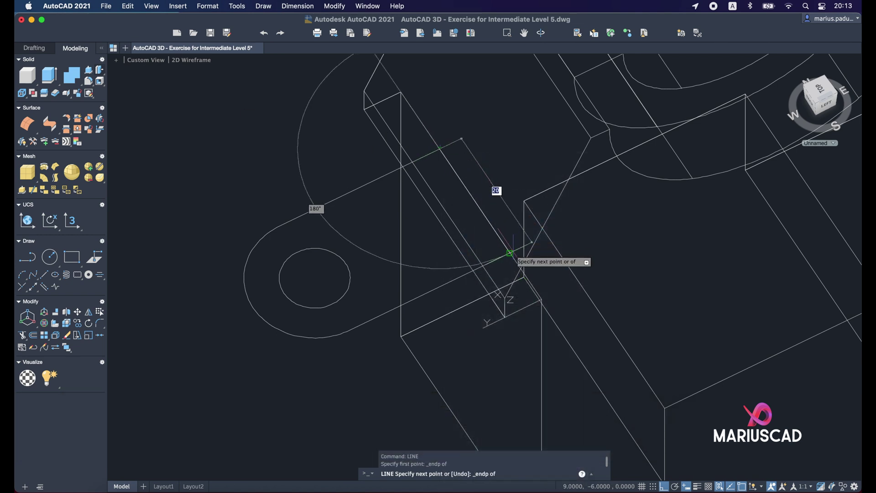
left_click(510, 253)
key("Escape")
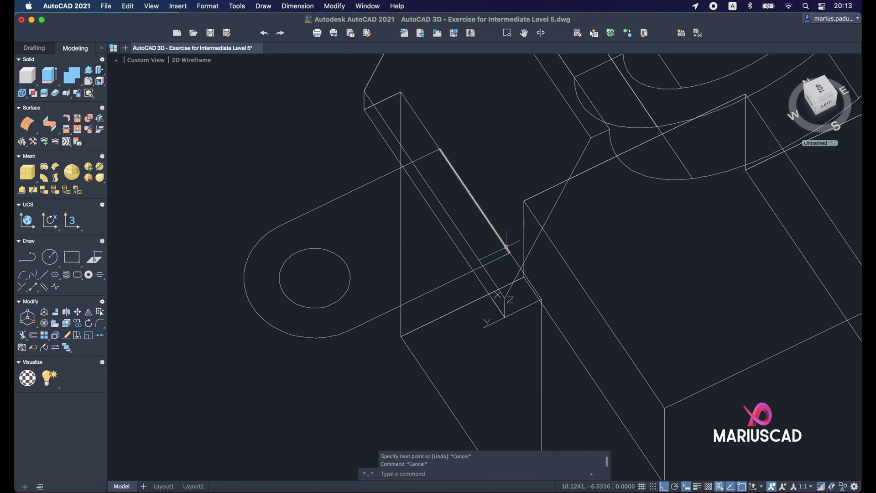
- Select the closing line, both straight edges and the arc, and JOIN them into one polyline
left_click(398, 321)
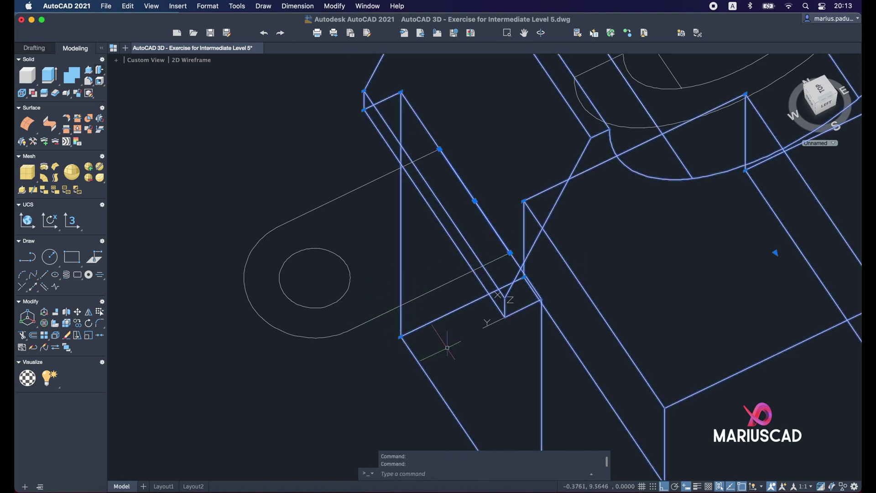
left_click(400, 329, "shift")
double_click(390, 314)
left_click(365, 223)
left_click(350, 163)
left_click(320, 367)
left_click(292, 335)
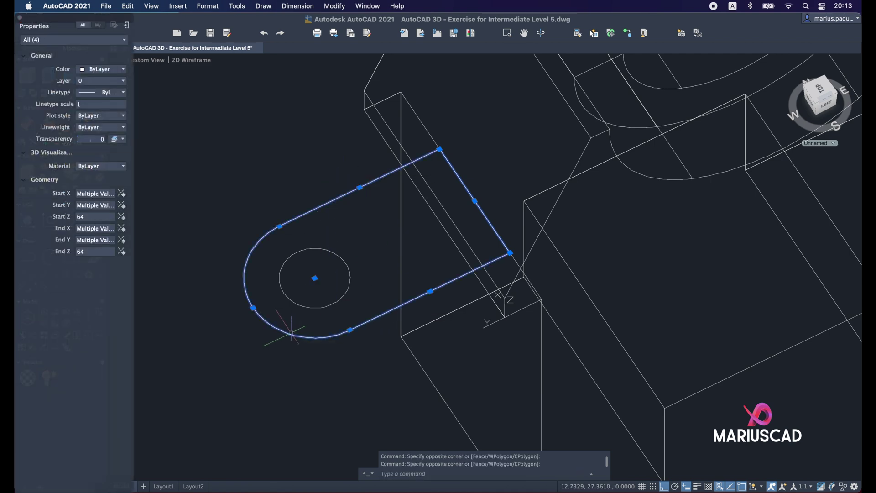
type("join")
key("Return")
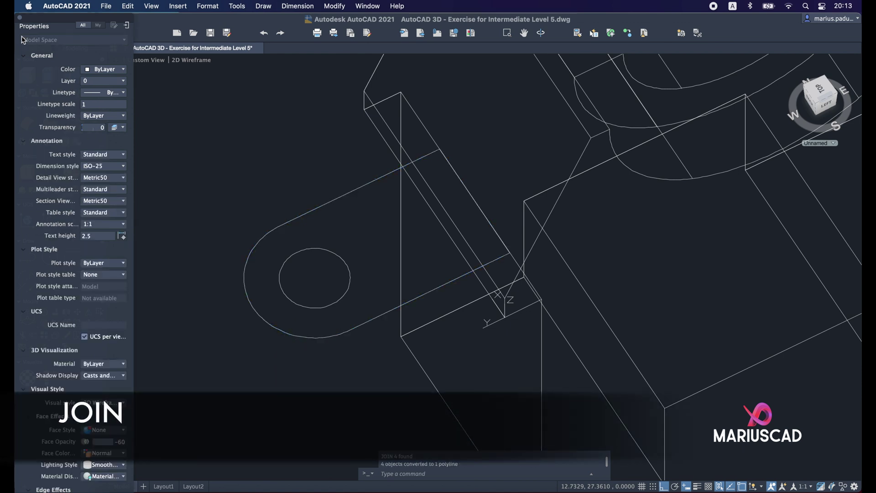
- Select the joined lug outline to verify it is a single closed polyline
left_click(20, 19)
left_click(329, 218)
left_click(304, 198)
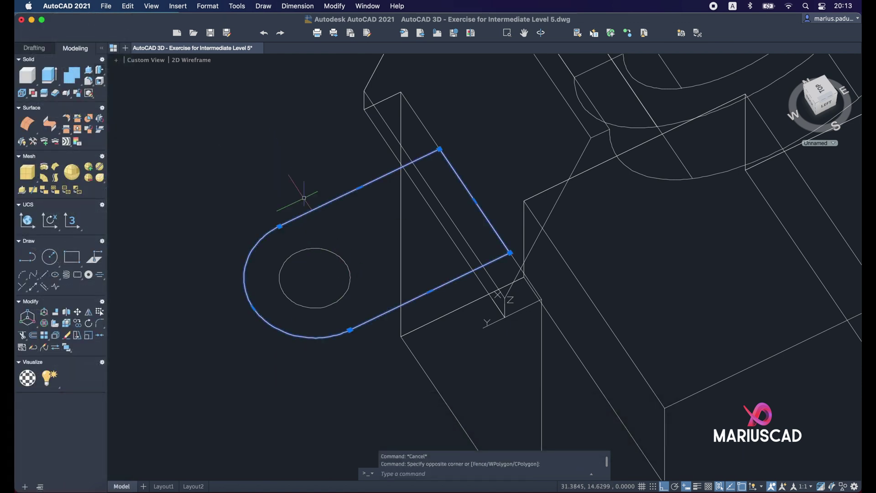
key("Escape")
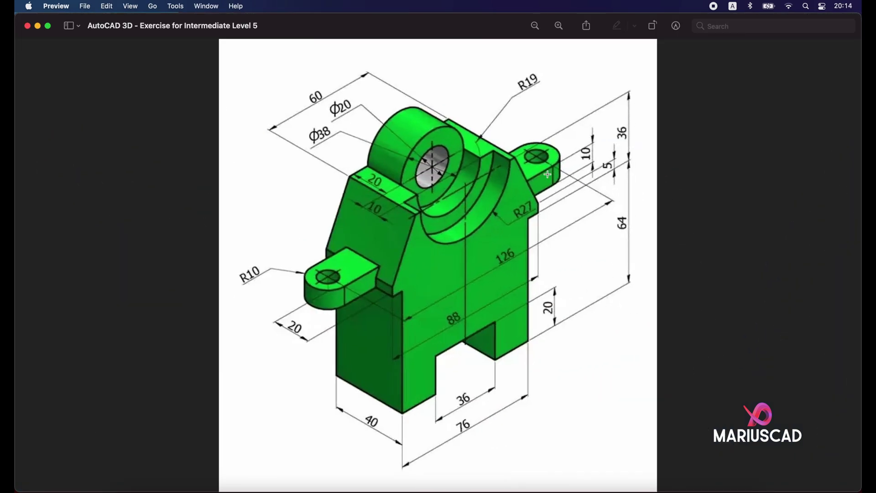
left_click(37, 26)
- Press-pull the closed lug outline into a 10-unit-thick tab
middle_click_drag(396, 271, 572, 322, "shift")
left_click(90, 72)
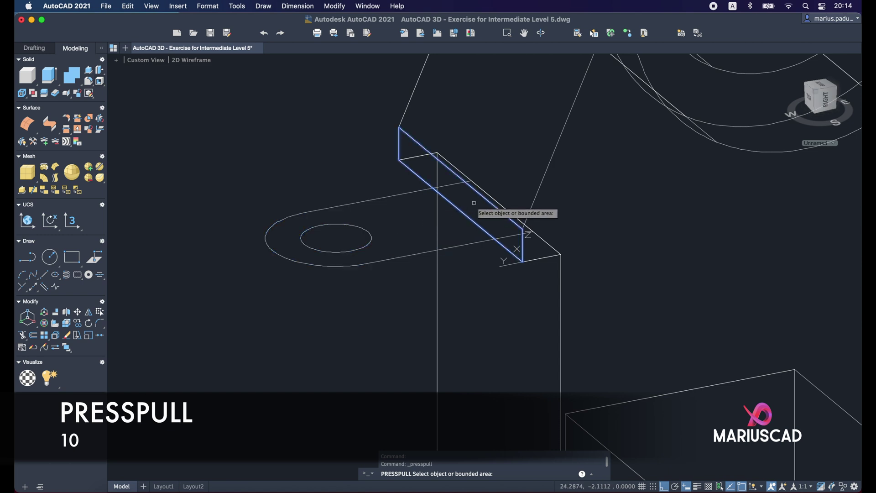
middle_click_drag(436, 223, 548, 274, "shift")
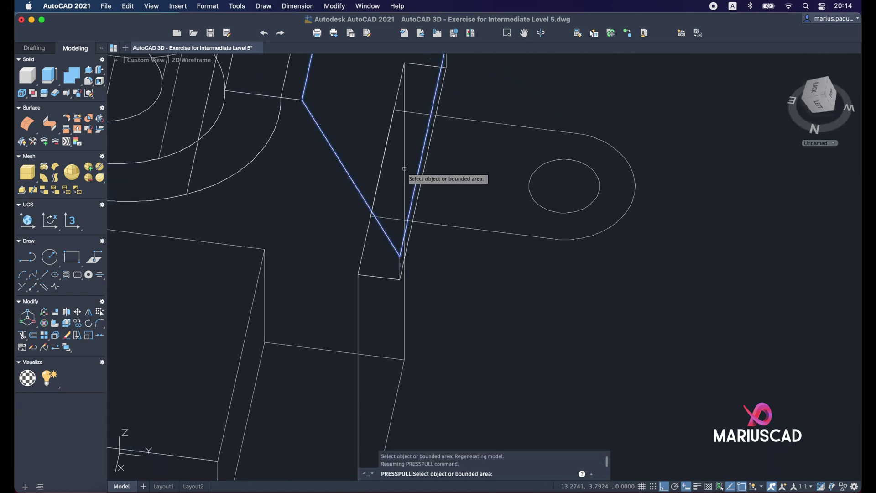
middle_click_drag(477, 241, 406, 187, "shift")
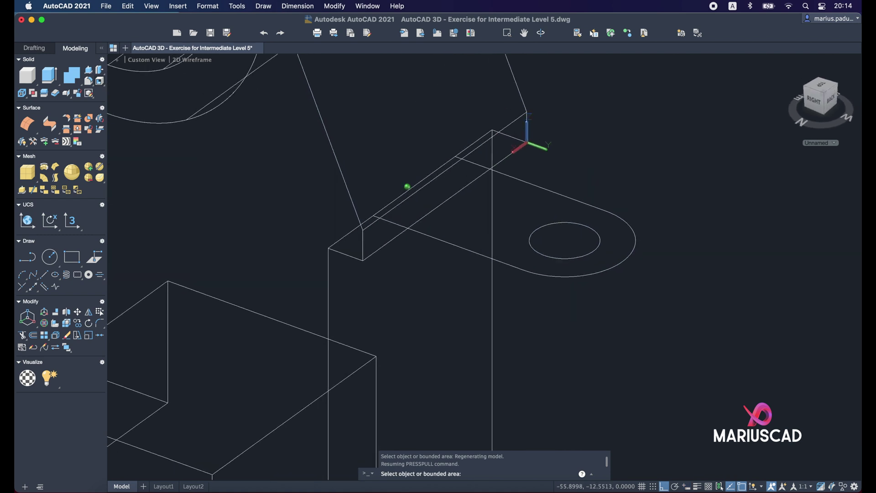
left_click(447, 243)
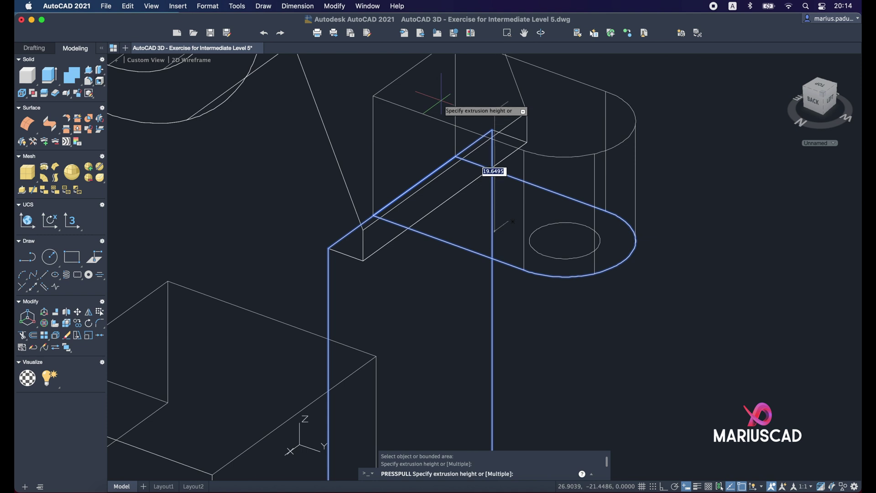
type("1")
key("Return")
middle_click_drag(532, 141, 349, 274, "shift")
- Press-pull the hole circle upward into a cylinder above the lug
left_click(93, 71)
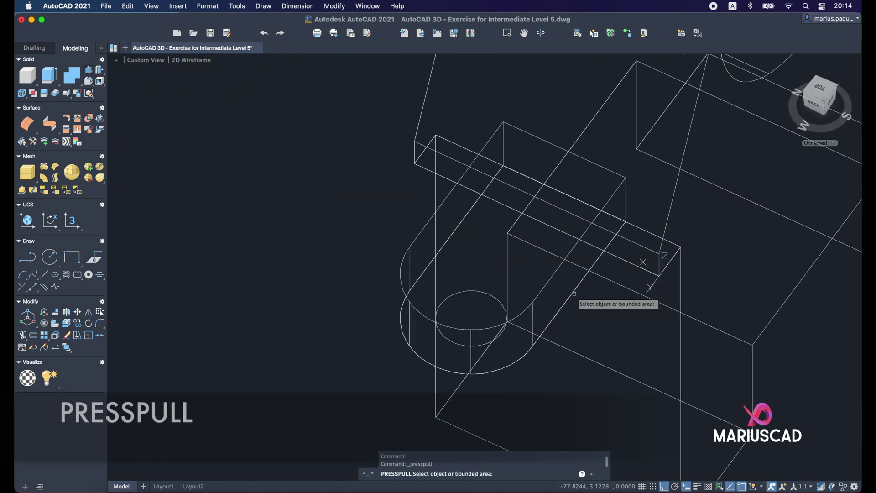
middle_click_drag(589, 302, 445, 249, "shift")
left_click(433, 241)
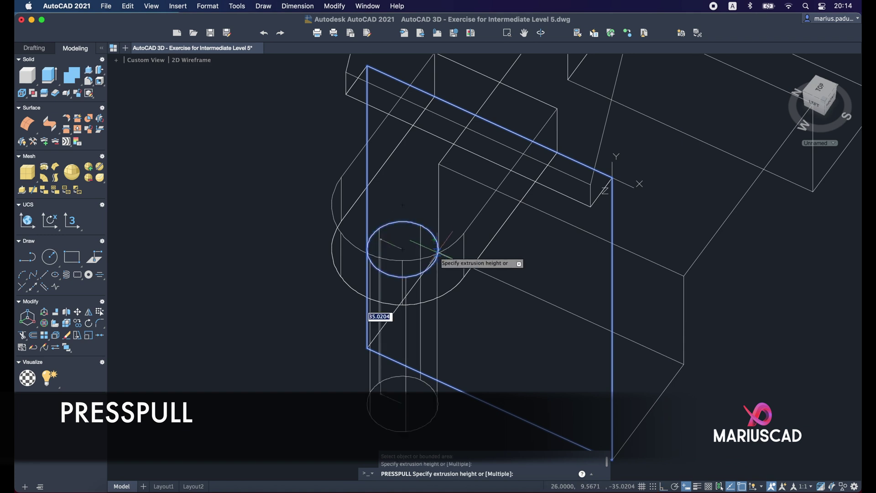
middle_click_drag(432, 141, 513, 287, "shift")
left_click(434, 169)
key("Escape")
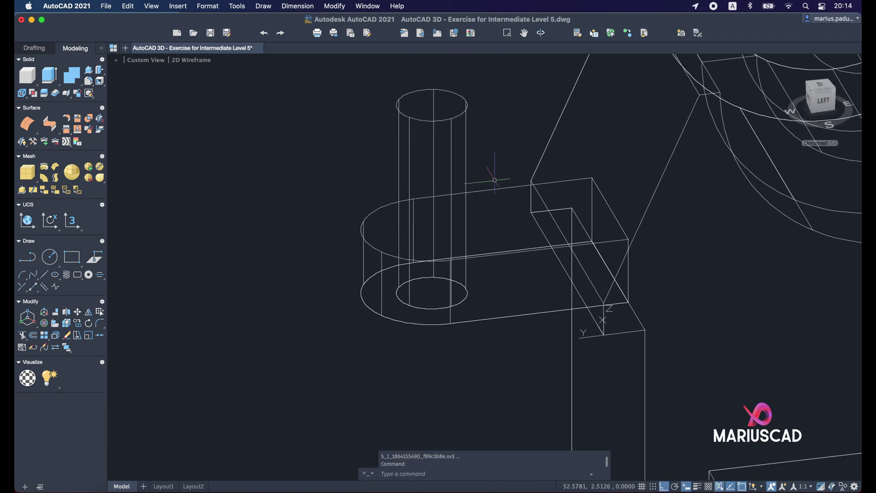
- Switch the visual style to Shaded with Edges
left_click(204, 64)
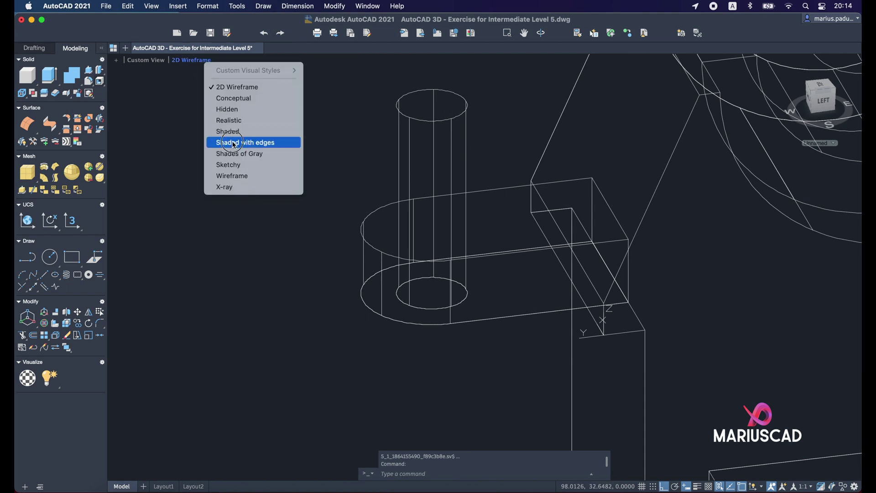
left_click(253, 141)
middle_click_drag(535, 306, 531, 356, "shift")
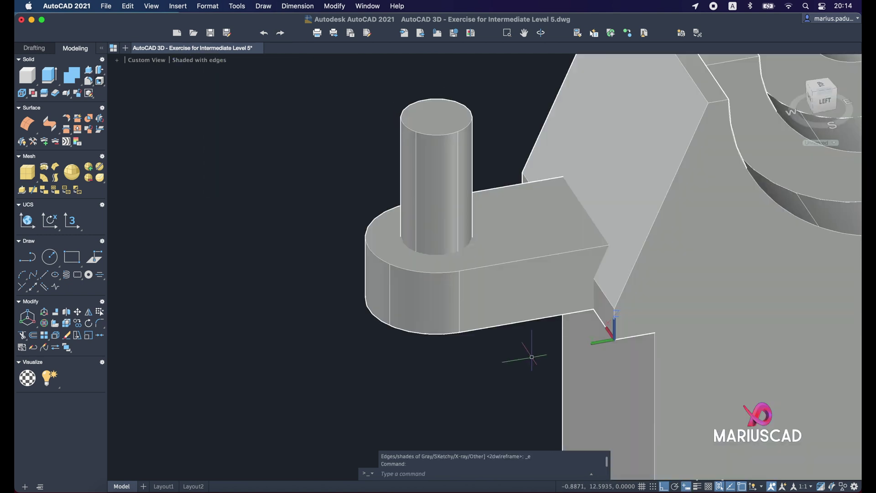
- Subtract the cylinder from the lug block with SU to bore the hole
type("sub")
key("Return")
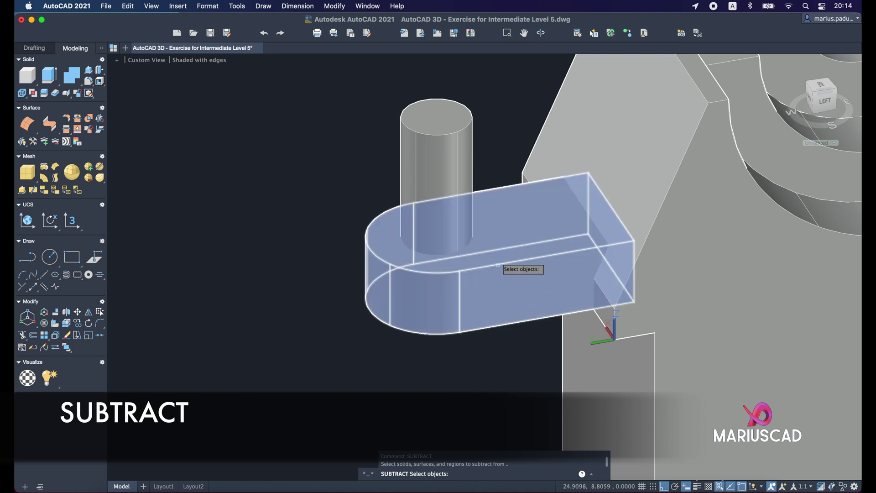
left_click(500, 251)
key("Return")
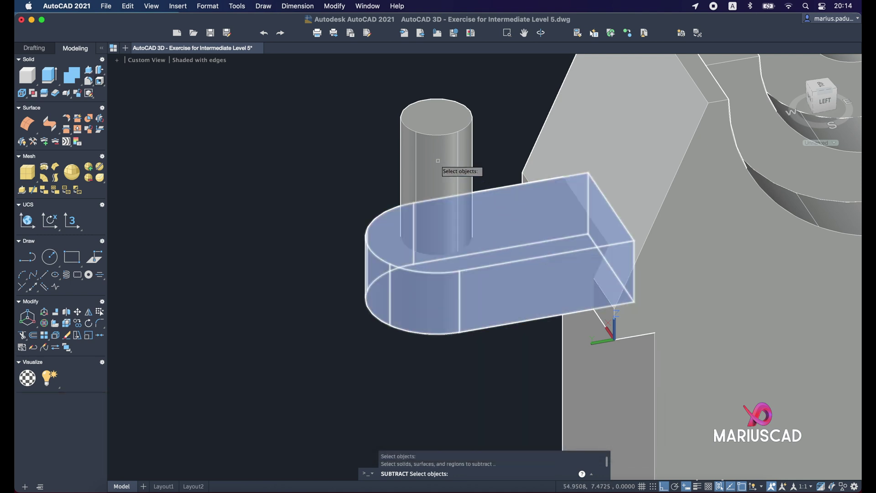
left_click(438, 161)
key("Return")
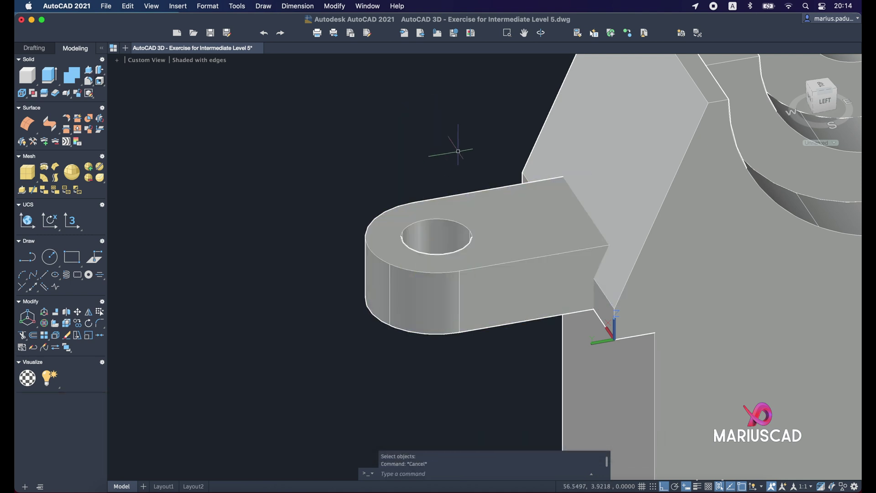
scroll(459, 151, "up", 2)
scroll(512, 229, "down", 3)
scroll(542, 353, "up", 2)
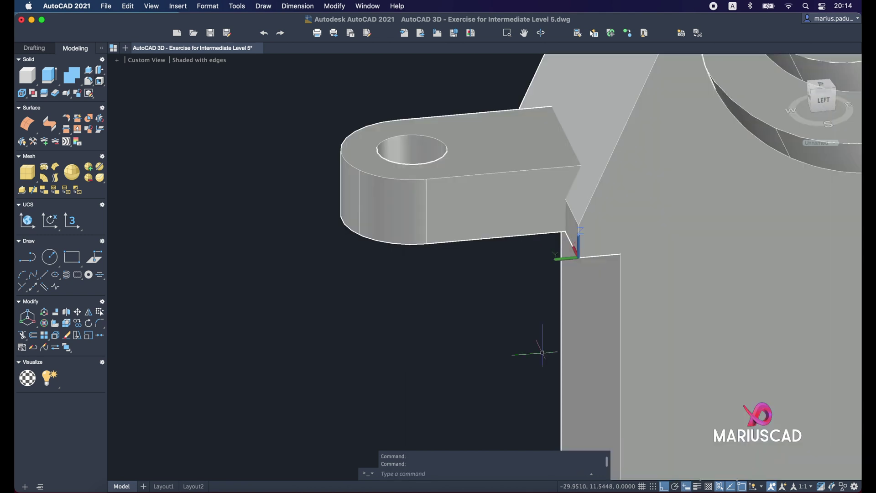
- Window-select the side lug together with its hole and parts
scroll(543, 352, "down", 5)
left_click(823, 98)
left_click(480, 336)
left_click(392, 210)
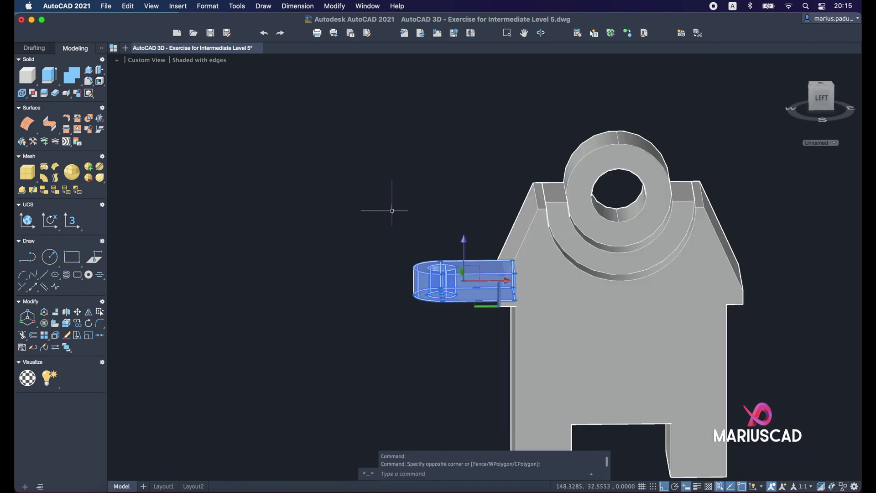
- Start MIRROR and snap the mirror line's first point to the body's midpoint
type("mirror")
key("Return")
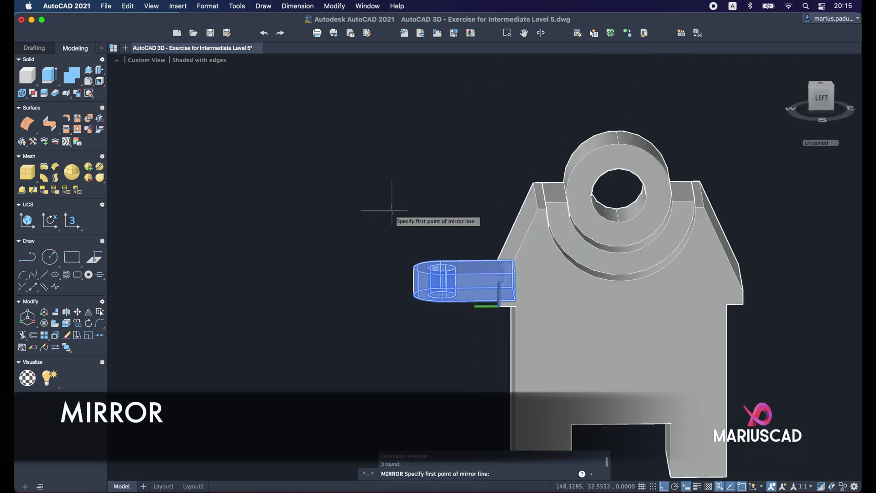
scroll(399, 212, "down", 3)
right_click(504, 289, "shift")
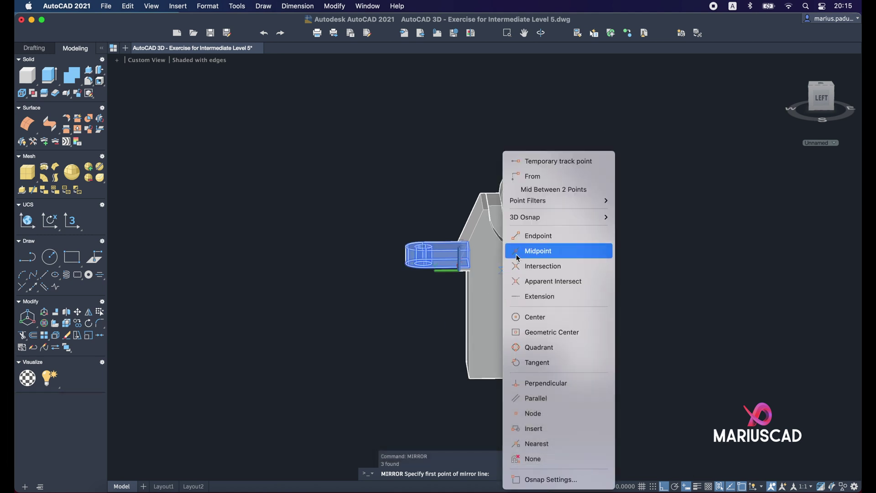
left_click(538, 251)
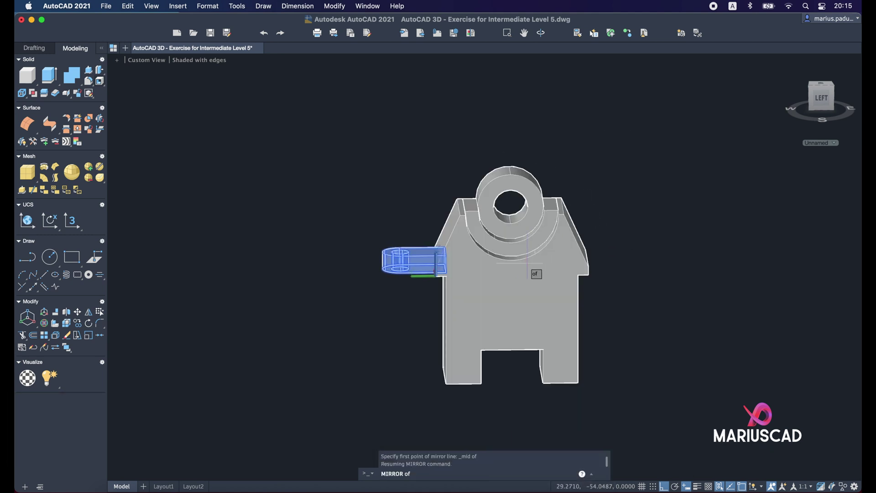
scroll(566, 254, "up", 3)
middle_click_drag(499, 187, 495, 211)
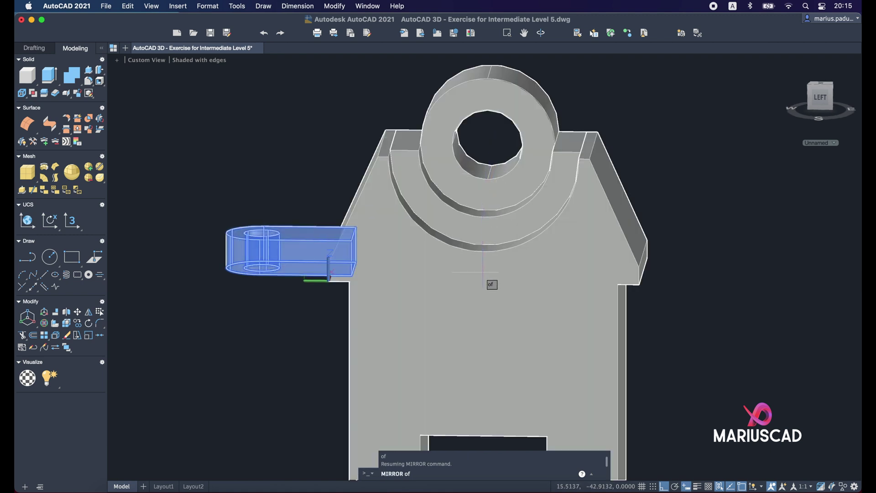
mouse_move(492, 276)
middle_mouse_down()
mouse_move(503, 278)
mouse_move(499, 263)
middle_mouse_up()
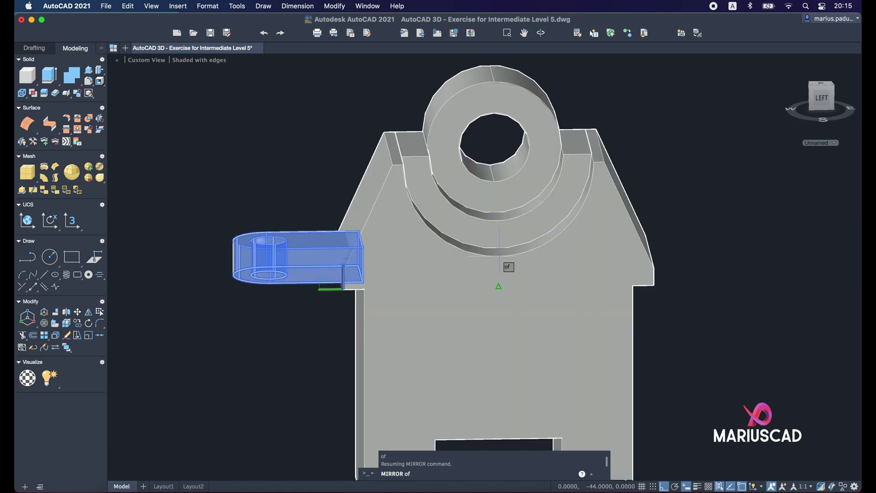
left_click(499, 286)
- Pick a second point straight below and keep the original lug
middle_click_drag(475, 307, 429, 62)
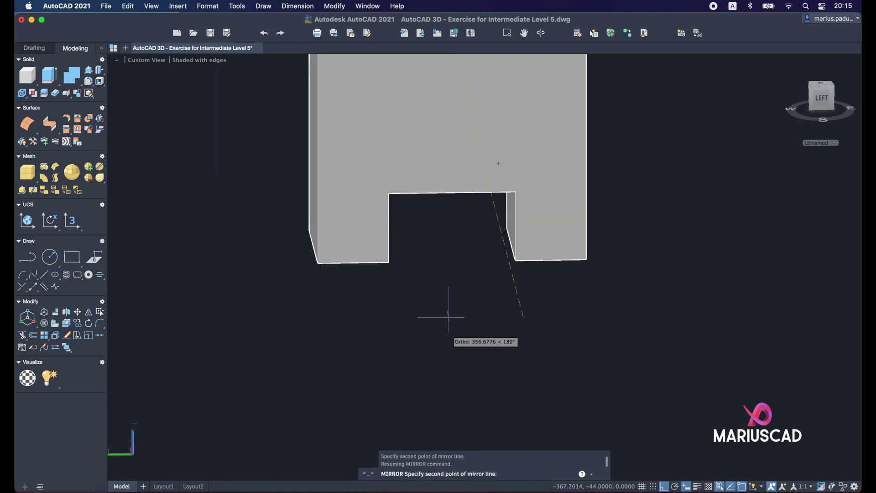
left_click(449, 403)
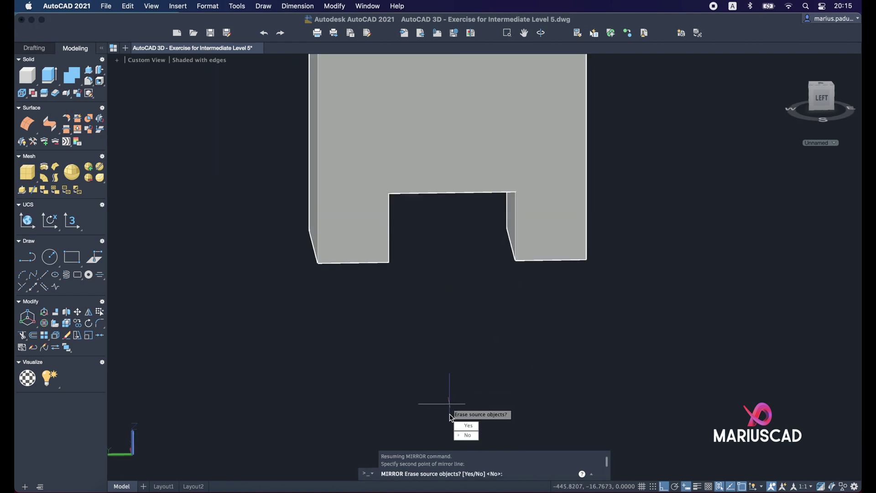
left_click(476, 434)
scroll(464, 372, "down", 3)
mouse_move(557, 266)
middle_mouse_down("shift")
mouse_move(599, 319)
mouse_move(561, 268)
mouse_move(689, 385)
mouse_move(749, 337)
mouse_move(732, 335)
mouse_move(705, 357)
mouse_move(648, 382)
mouse_move(671, 379)
mouse_move(724, 404)
middle_mouse_up("shift")
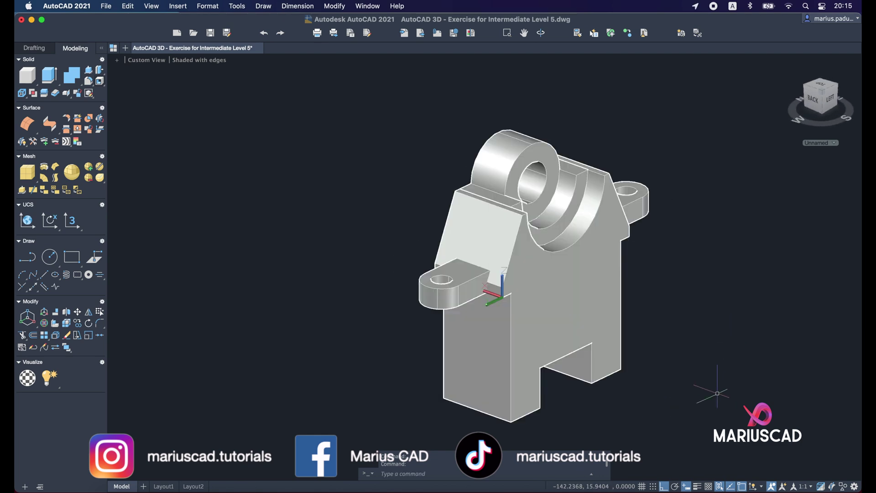
mouse_move(717, 392)
middle_mouse_down("shift")
mouse_move(714, 377)
mouse_move(667, 368)
mouse_move(665, 325)
mouse_move(504, 263)
mouse_move(403, 293)
mouse_move(411, 292)
middle_mouse_up("shift")
mouse_move(525, 274)
middle_mouse_down("shift")
mouse_move(704, 206)
mouse_move(632, 287)
mouse_move(569, 255)
mouse_move(589, 256)
middle_mouse_up("shift")
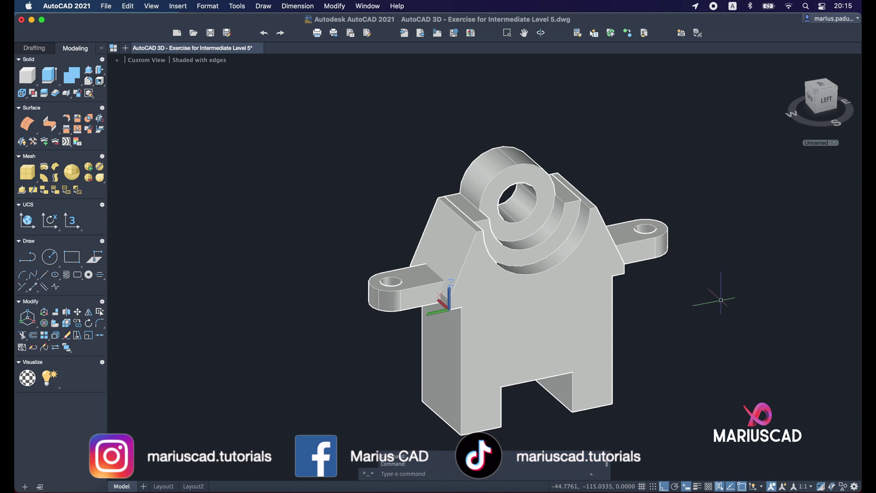